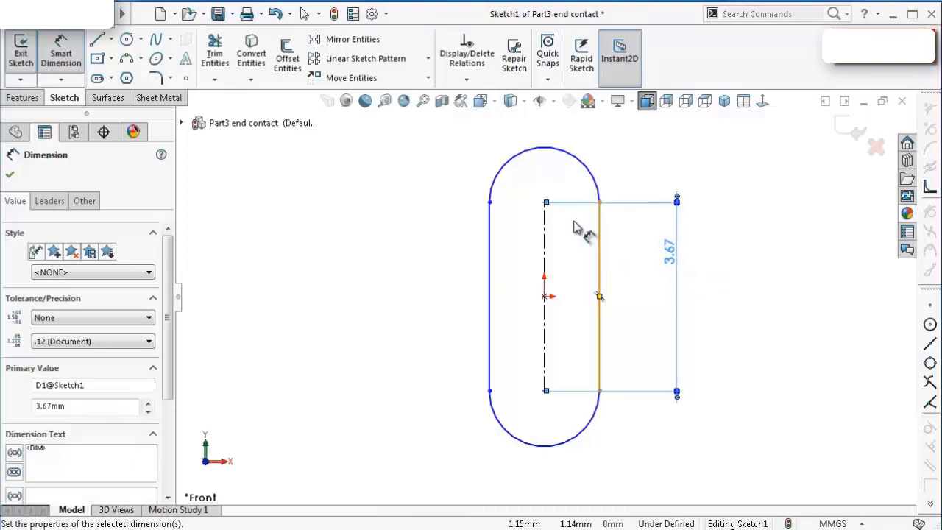
- Dimension the slot's end radius and set it to 0.71 mm
{"action": "left_click", "coordinate": [503, 169]}
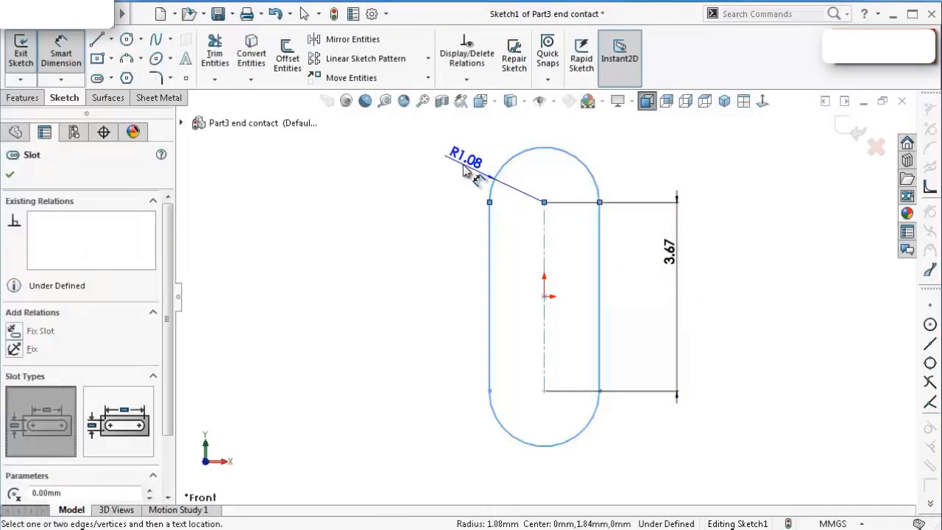
{"action": "left_click", "coordinate": [471, 168]}
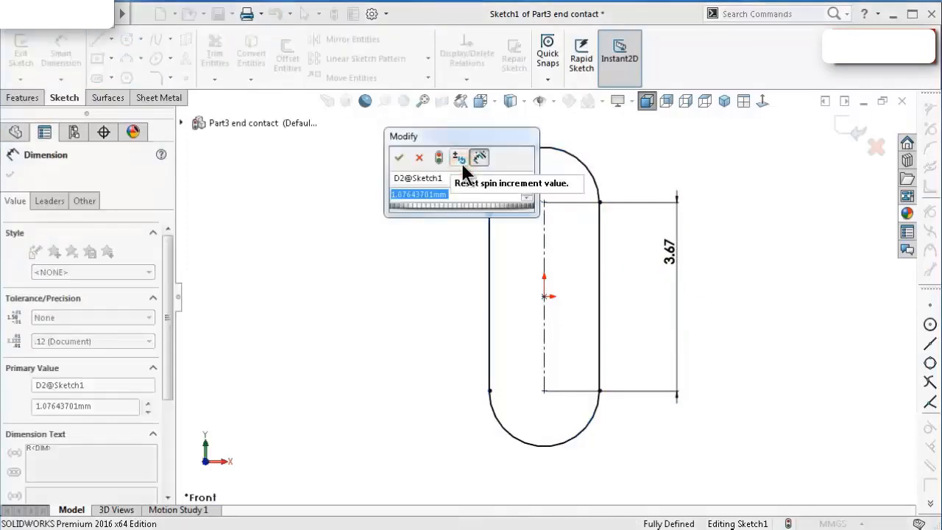
{"action": "type", "text": "0.7"}
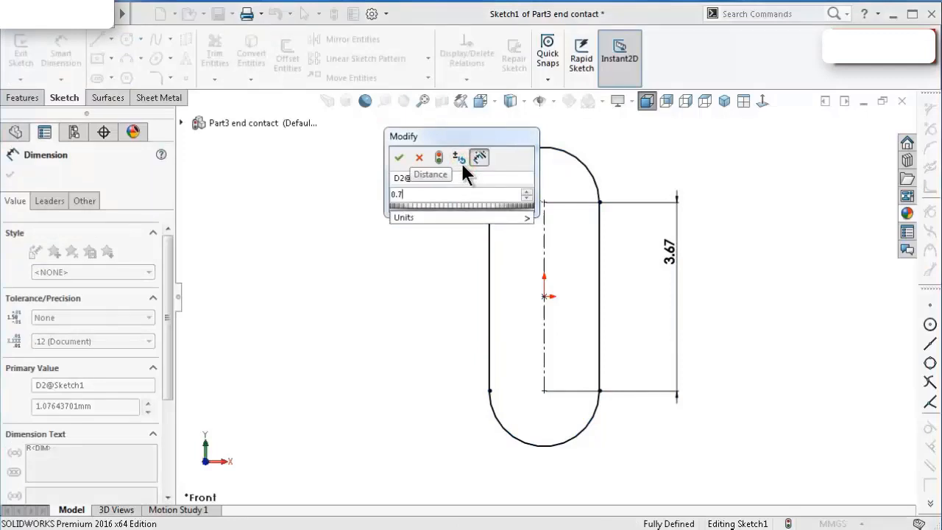
{"action": "type", "text": "1"}
{"action": "key", "text": "Return"}
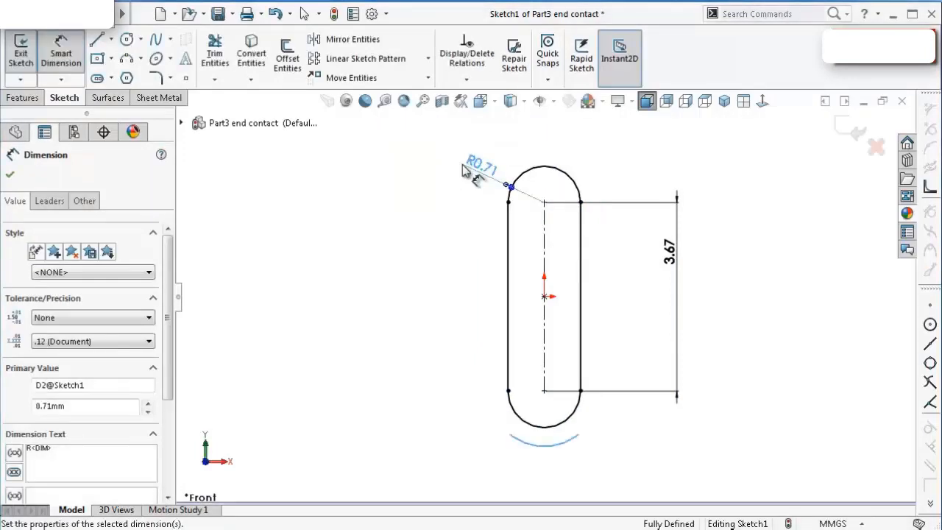
{"action": "left_click", "coordinate": [409, 245]}
{"action": "scroll", "coordinate": [423, 241], "scroll_direction": "down", "scroll_amount": 2}
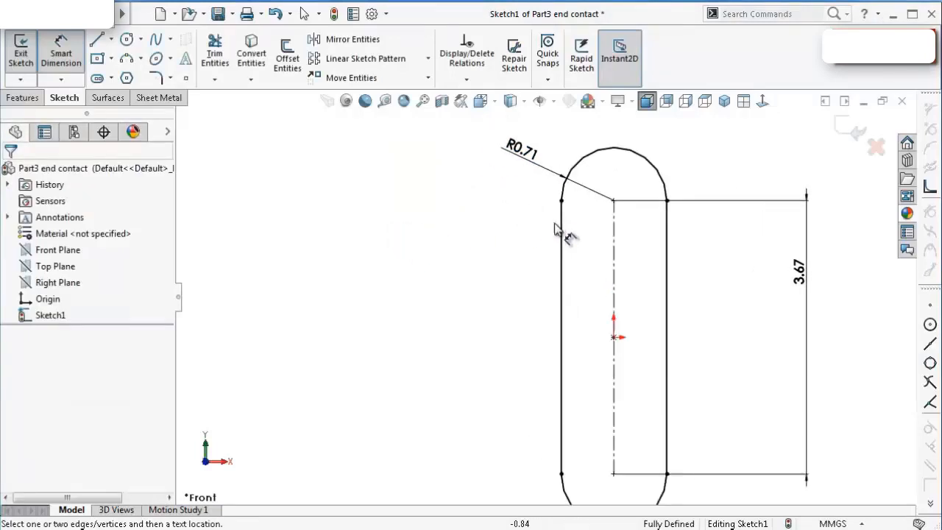
{"action": "key", "text": "Escape"}
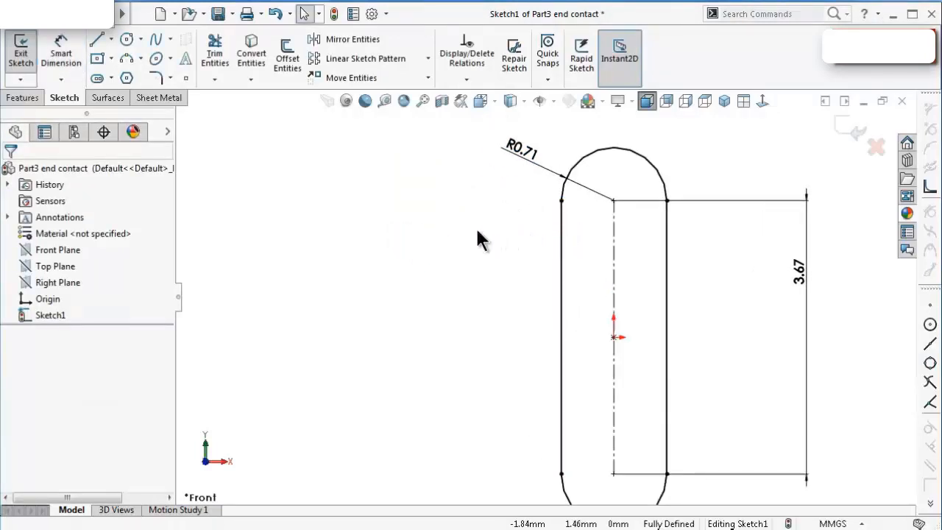
- Convert the slot's outline to construction geometry
{"action": "left_click", "coordinate": [474, 229]}
{"action": "left_click", "coordinate": [563, 245]}
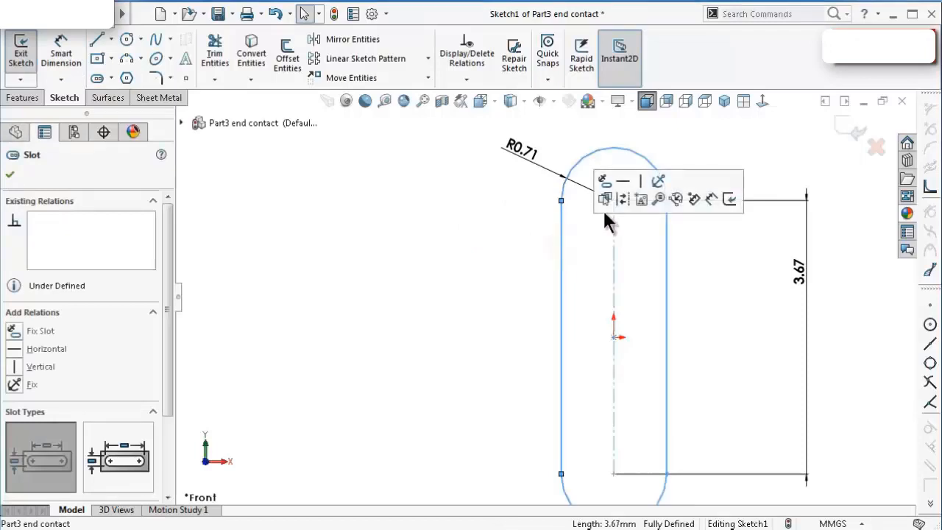
{"action": "left_click", "coordinate": [623, 197]}
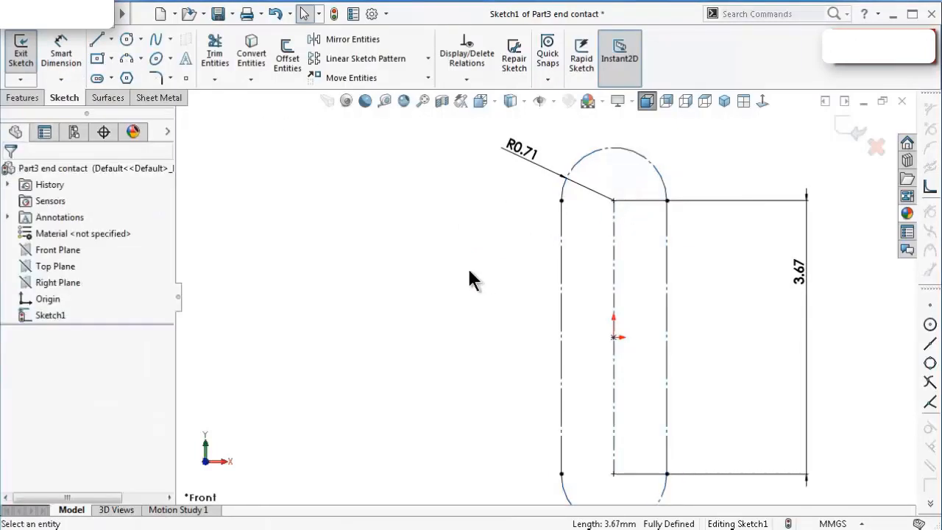
{"action": "left_click", "coordinate": [448, 266]}
{"action": "scroll", "coordinate": [610, 328], "scroll_direction": "up", "scroll_amount": 3}
{"action": "scroll", "coordinate": [634, 333], "scroll_direction": "down", "scroll_amount": 1}
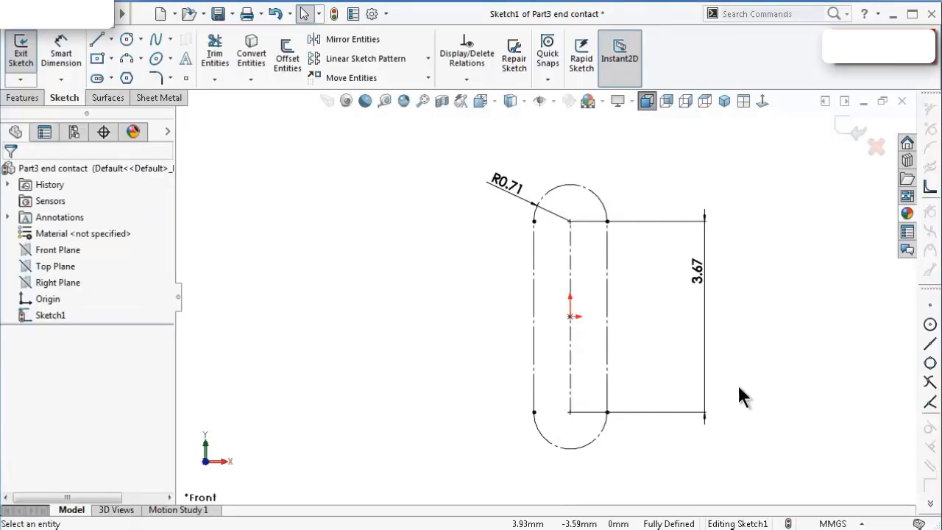
- Draw a solid line up the slot's right side and continue it with a tangent arc over the slot's upper end
{"action": "left_click", "coordinate": [97, 41]}
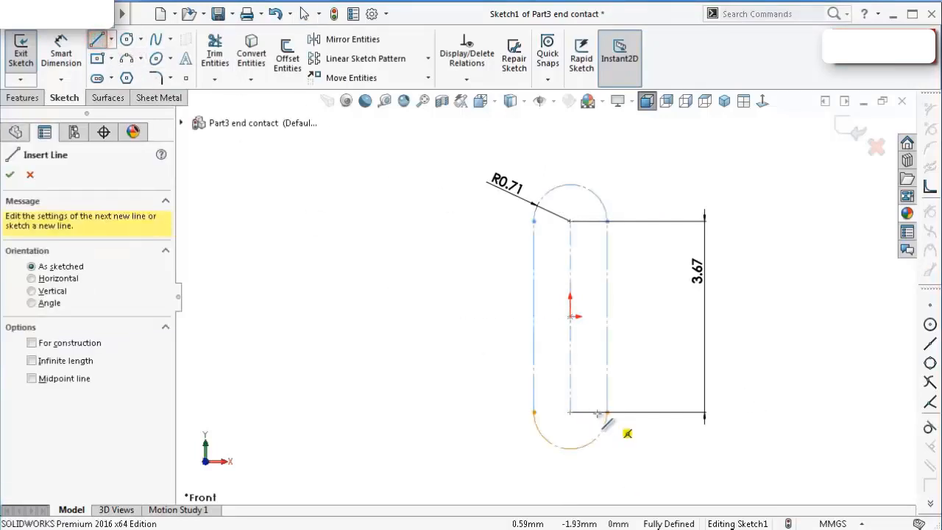
{"action": "left_click", "coordinate": [609, 411]}
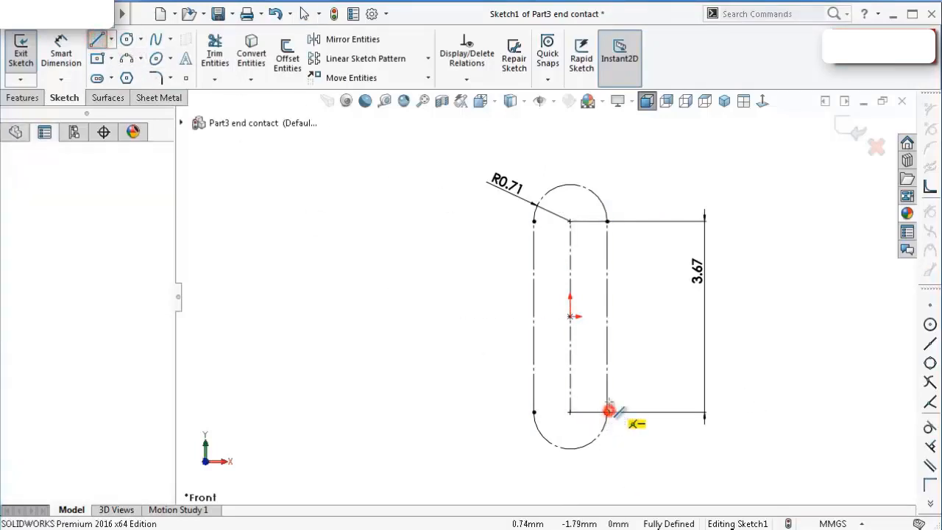
{"action": "left_click", "coordinate": [607, 221]}
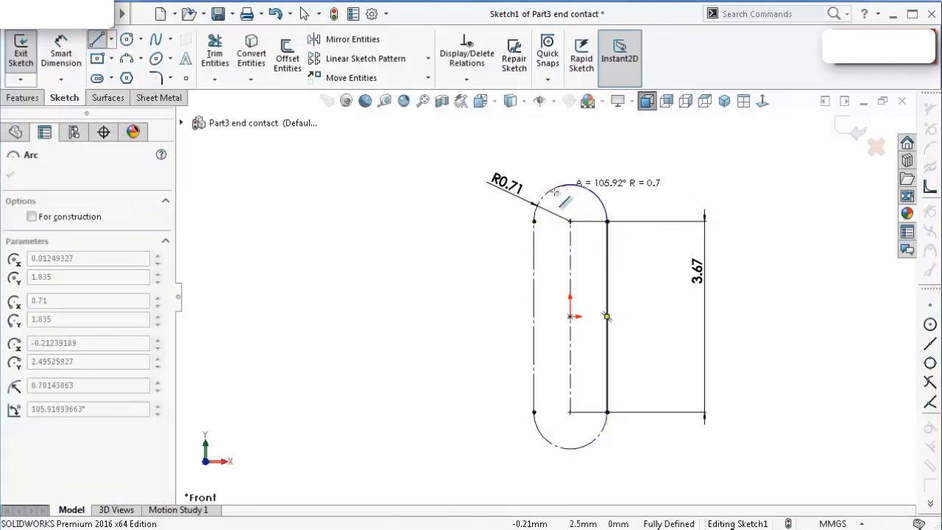
{"action": "left_click", "coordinate": [534, 220]}
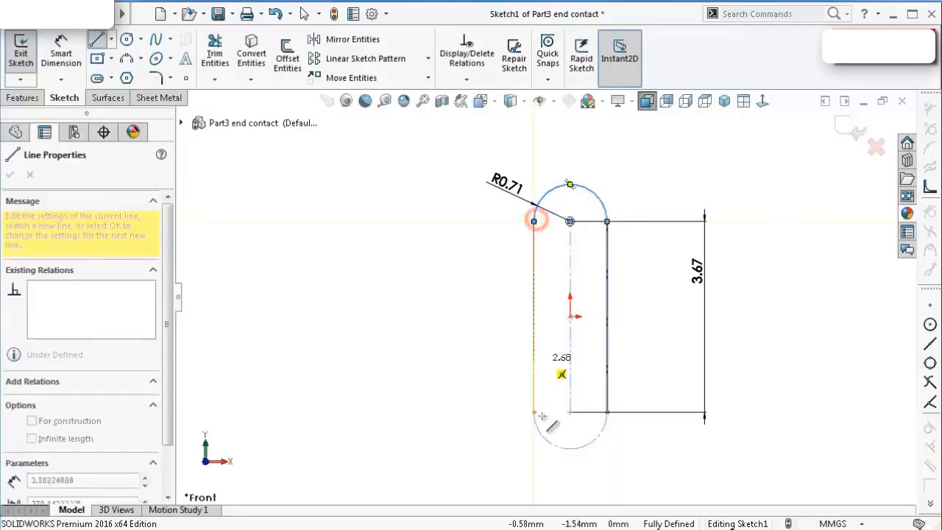
- Try to draw a line from the arc's left end down along the slot's side and past its lower end
{"action": "left_click", "coordinate": [538, 458]}
{"action": "double_click", "coordinate": [512, 461]}
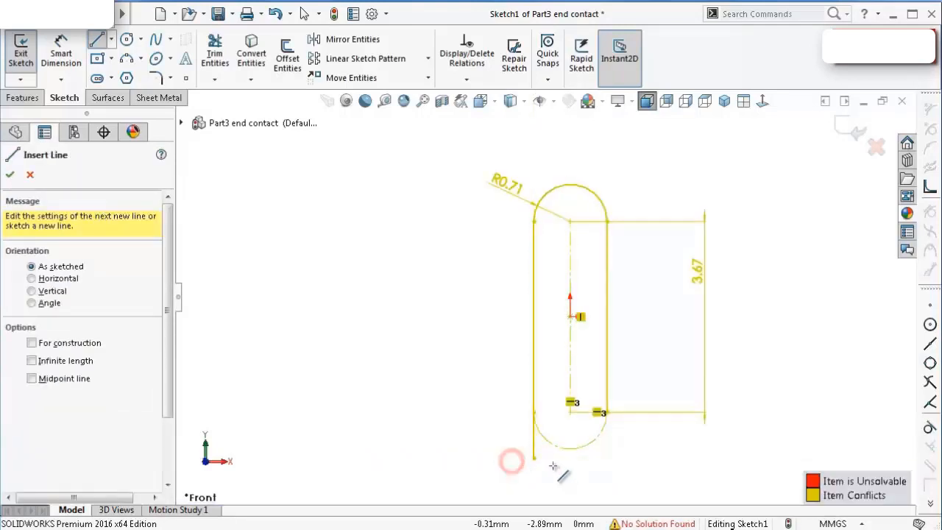
{"action": "left_click", "coordinate": [454, 426]}
{"action": "key", "text": "Escape"}
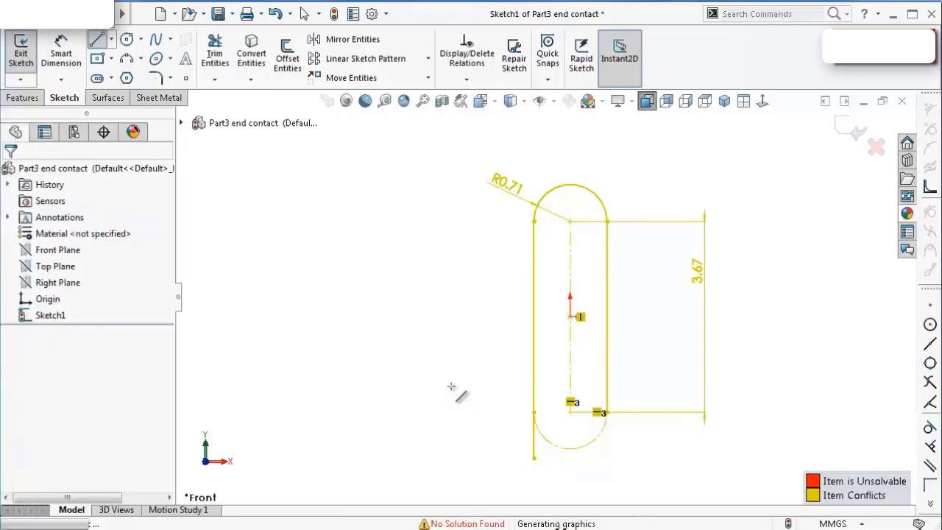
{"action": "left_click", "coordinate": [446, 383]}
{"action": "key", "text": "ctrl+z"}
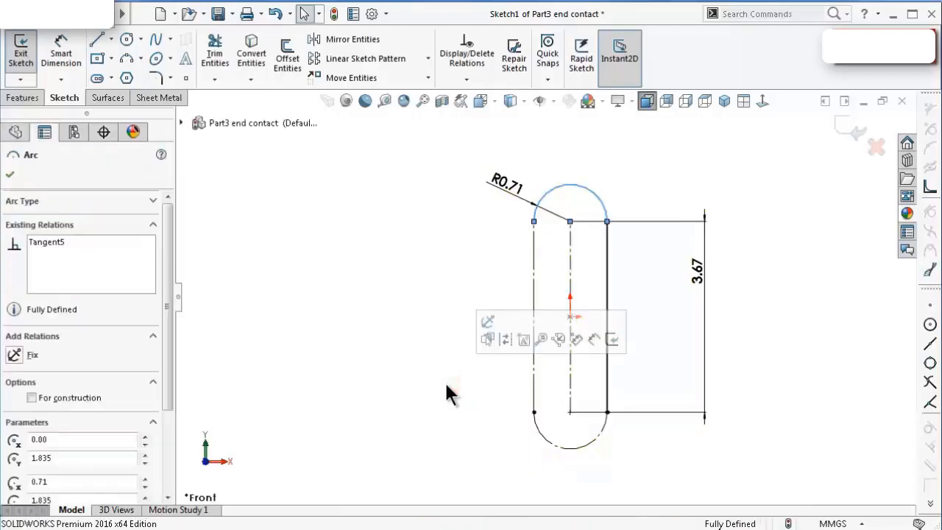
- Draw a slanted line, about 7° off the slot's left side, from below left of the slot to the upper arc's left end
{"action": "left_click", "coordinate": [429, 381]}
{"action": "key", "text": "l"}
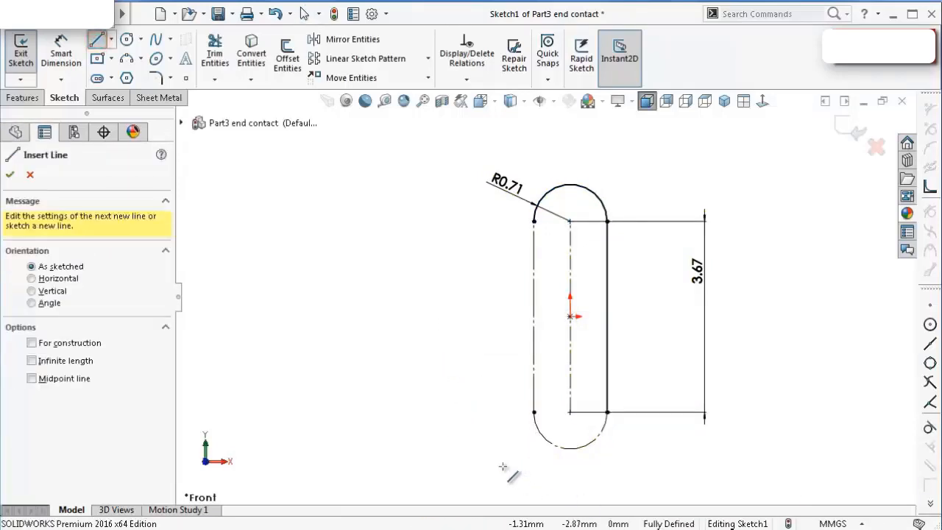
{"action": "left_click", "coordinate": [503, 467]}
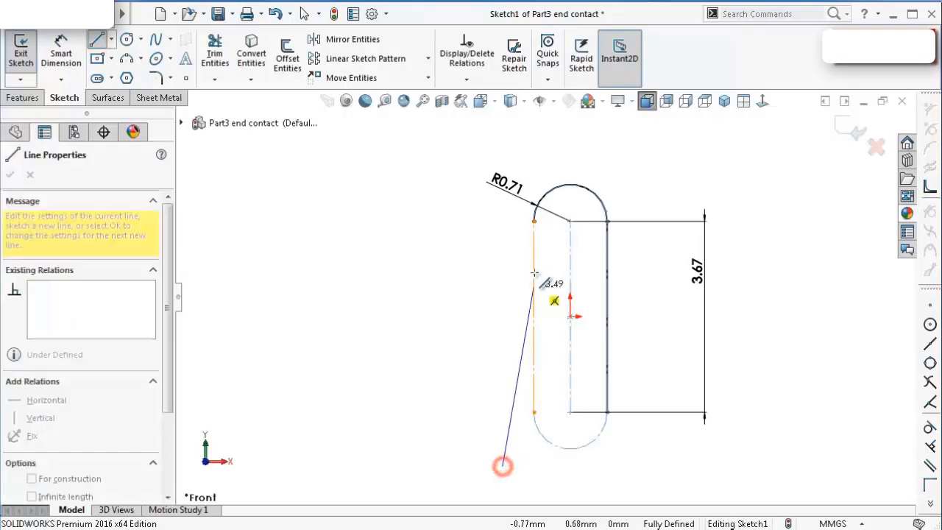
{"action": "left_click", "coordinate": [534, 220]}
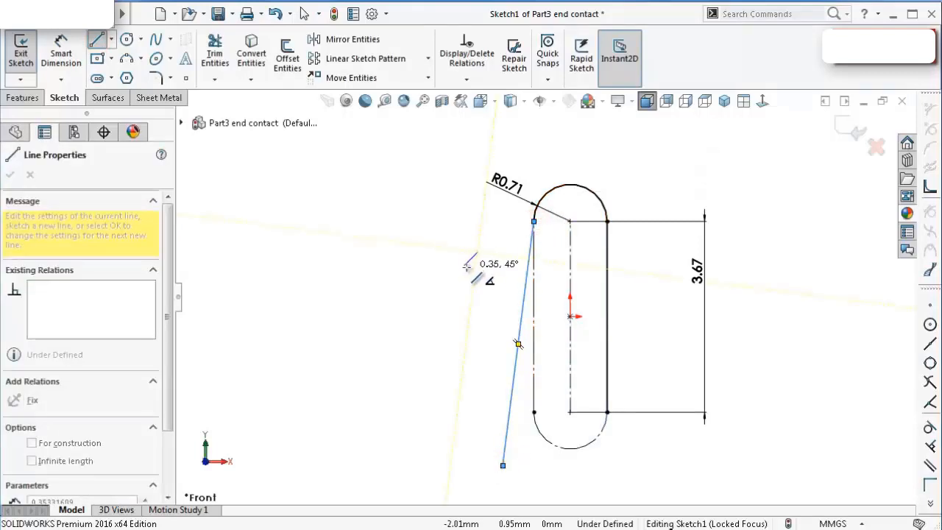
{"action": "key", "text": "Escape"}
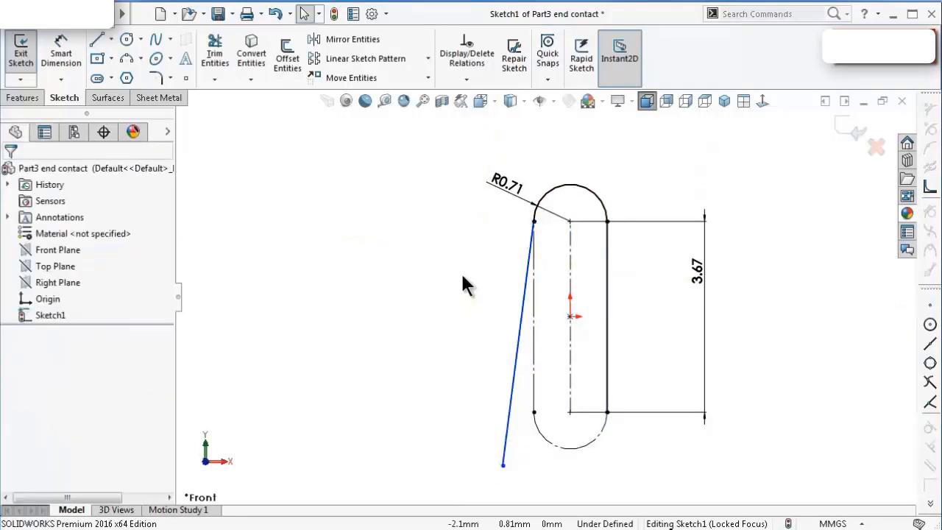
- Make the slanted line collinear with the slot's left side
{"action": "left_click", "coordinate": [511, 377]}
{"action": "left_click", "coordinate": [534, 390], "text": "ctrl"}
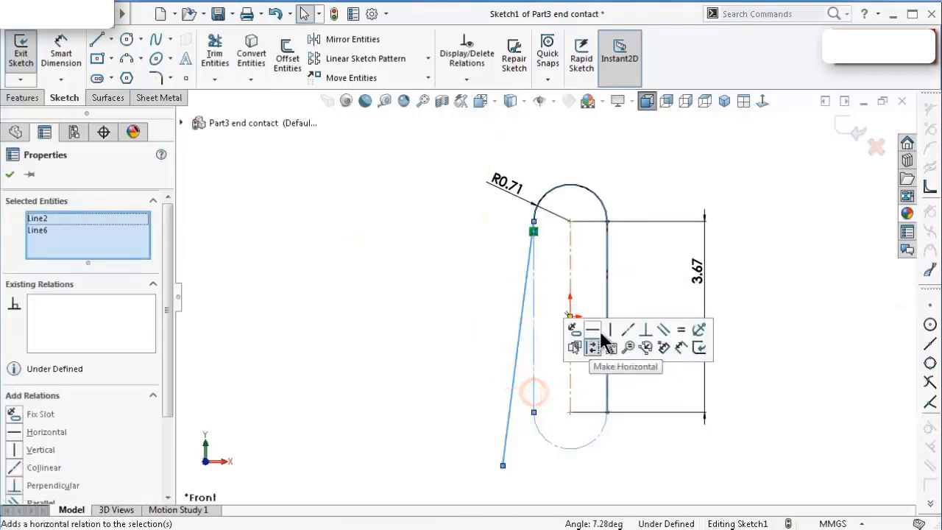
{"action": "left_click", "coordinate": [627, 330]}
{"action": "left_click", "coordinate": [459, 312]}
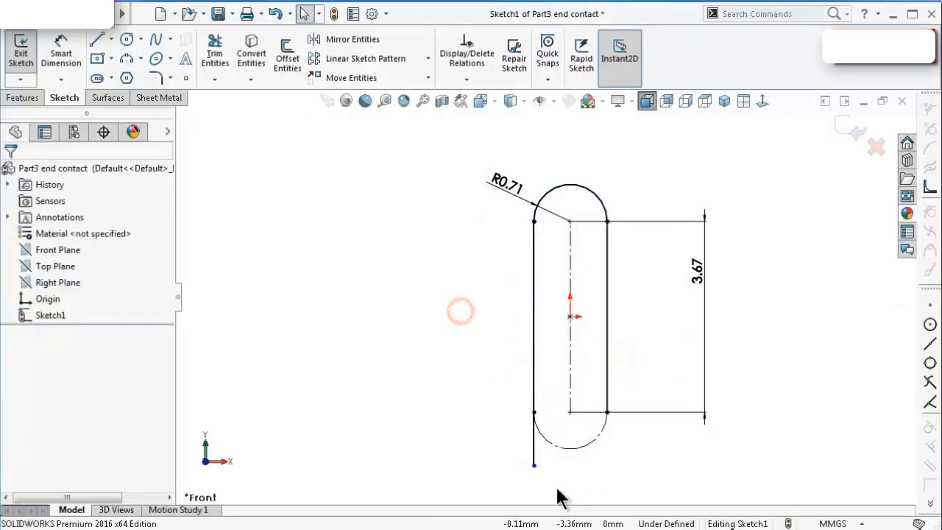
- Dimension the left line's extension below the slot's lower-left corner point and set it to 0.5 mm
{"action": "scroll", "coordinate": [540, 475], "scroll_direction": "down", "scroll_amount": 3}
{"action": "key", "text": "s"}
{"action": "left_click", "coordinate": [576, 466]}
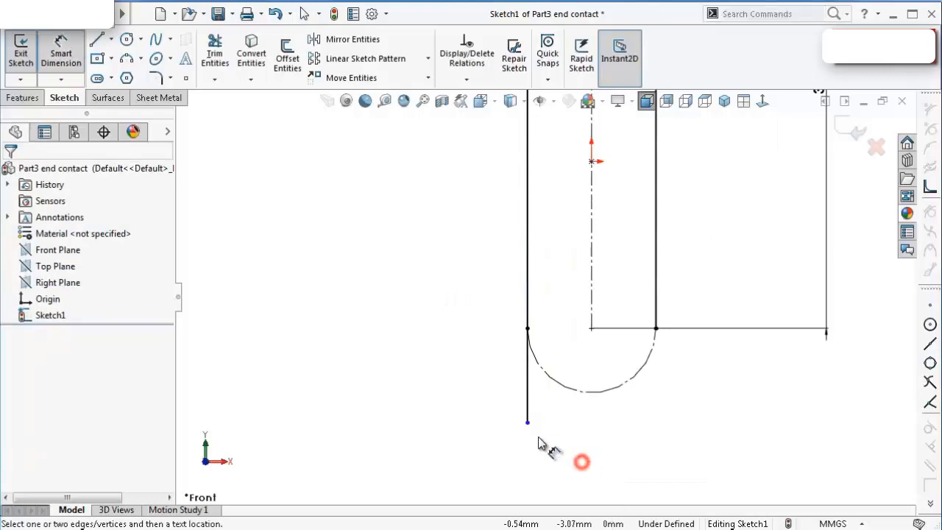
{"action": "left_click", "coordinate": [527, 423]}
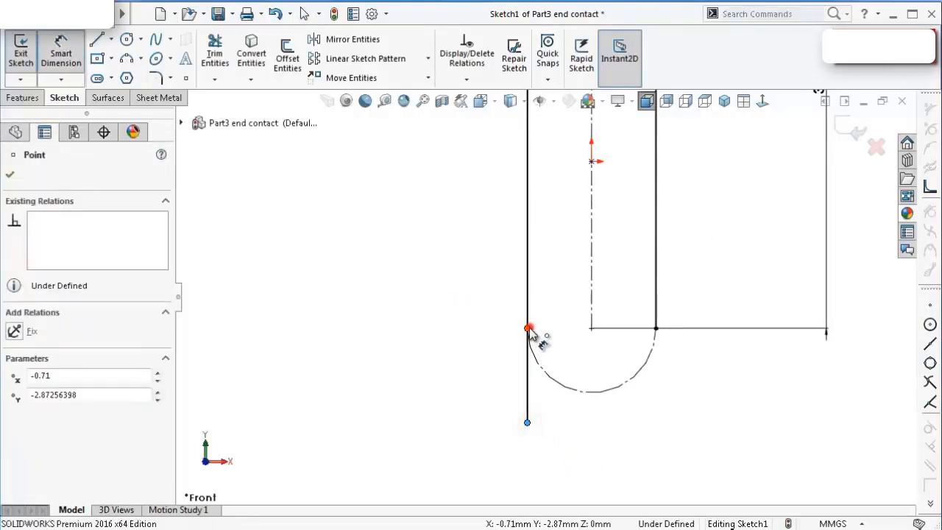
{"action": "left_click", "coordinate": [527, 329]}
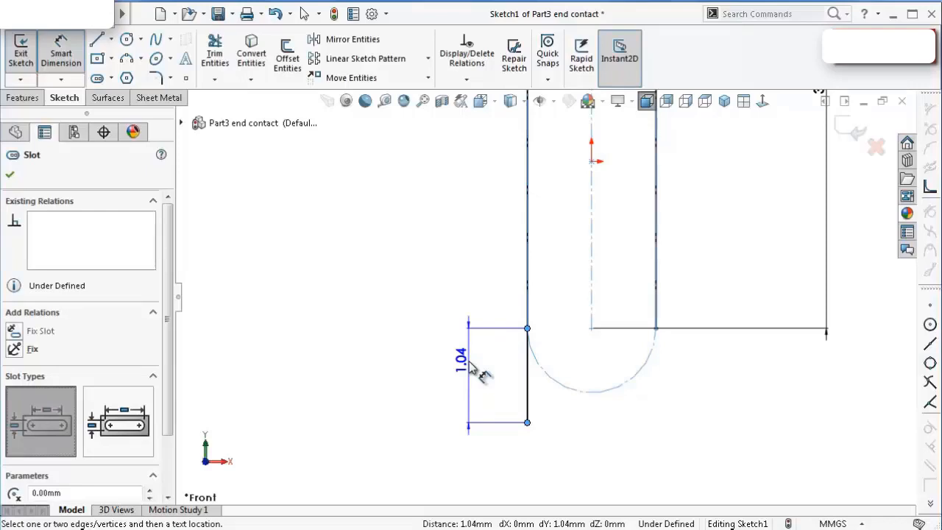
{"action": "left_click", "coordinate": [469, 362]}
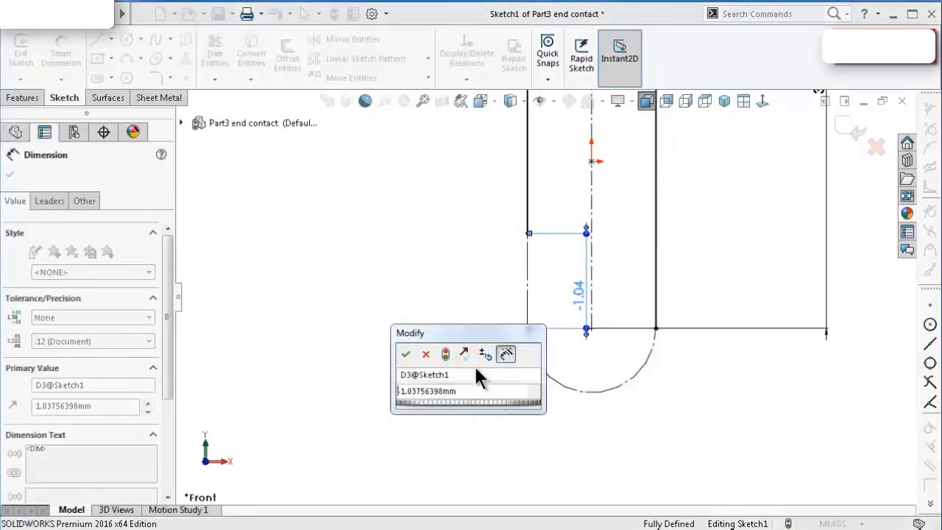
{"action": "double_click", "coordinate": [470, 391]}
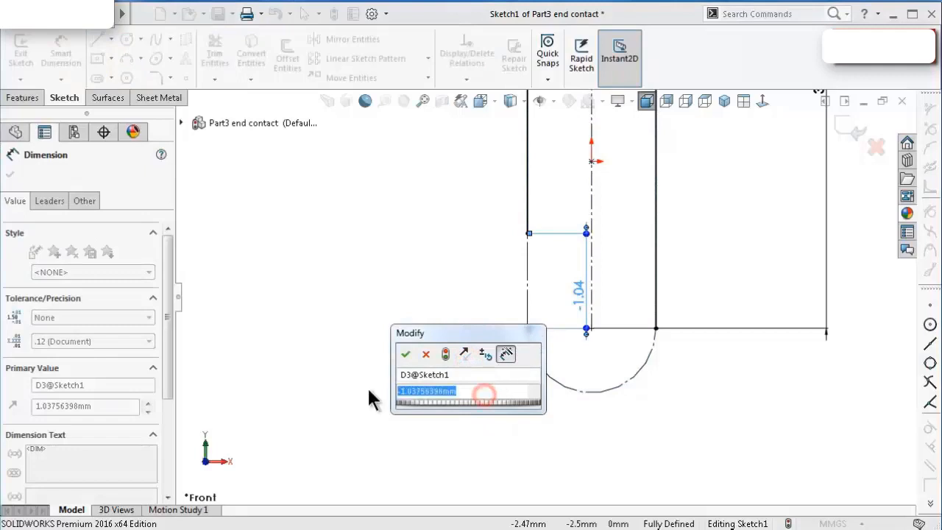
{"action": "type", "text": "0.5"}
{"action": "key", "text": "Return"}
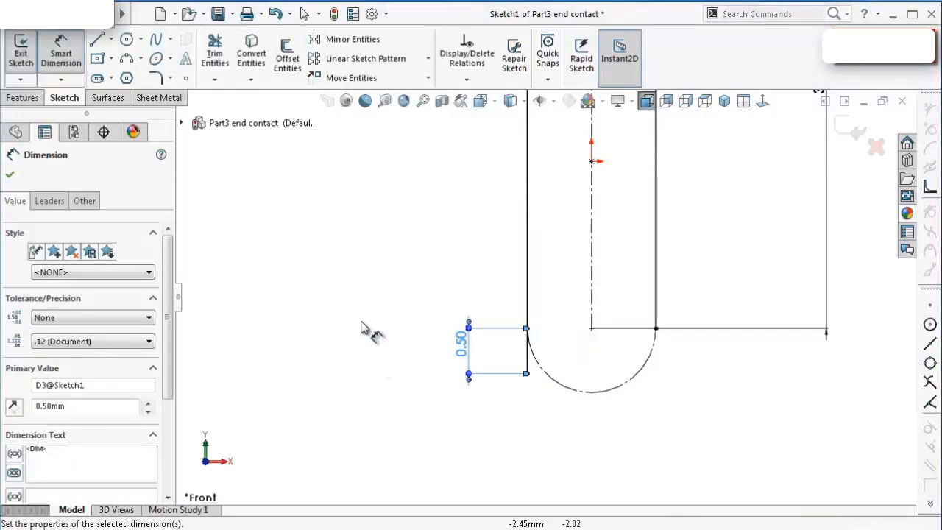
{"action": "left_click", "coordinate": [362, 303]}
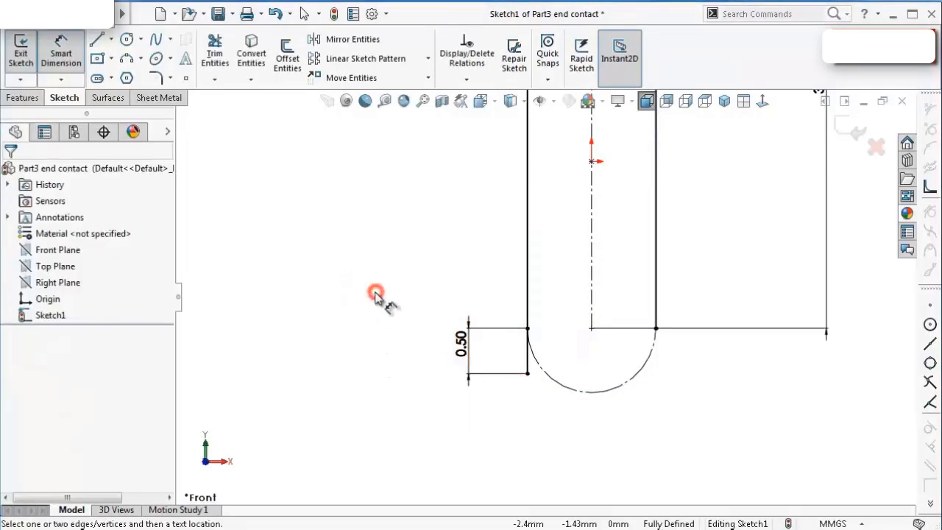
- From the left line's lower end, draw a tangent arc of about 139° curving outward, followed by a straight line slanting up and left
{"action": "key", "text": "z"}
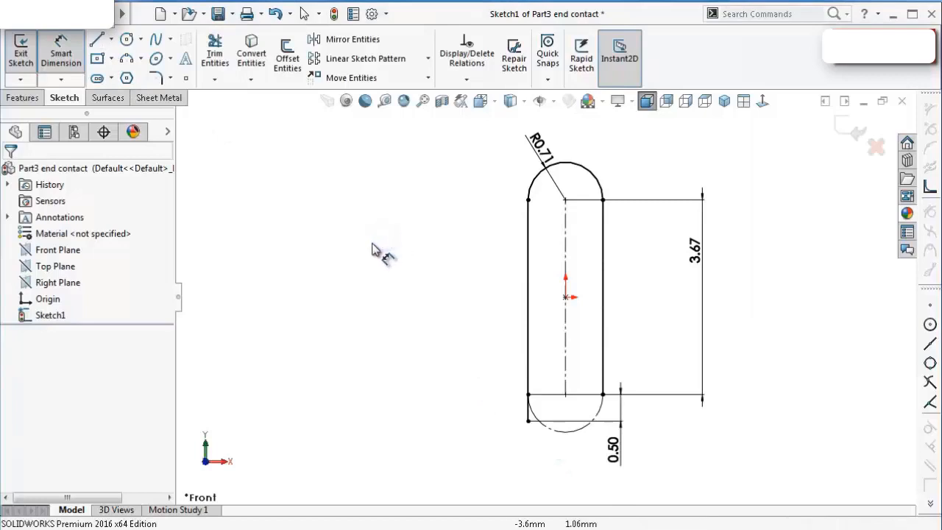
{"action": "right_click_drag", "start_coordinate": [371, 251], "coordinate": [353, 256]}
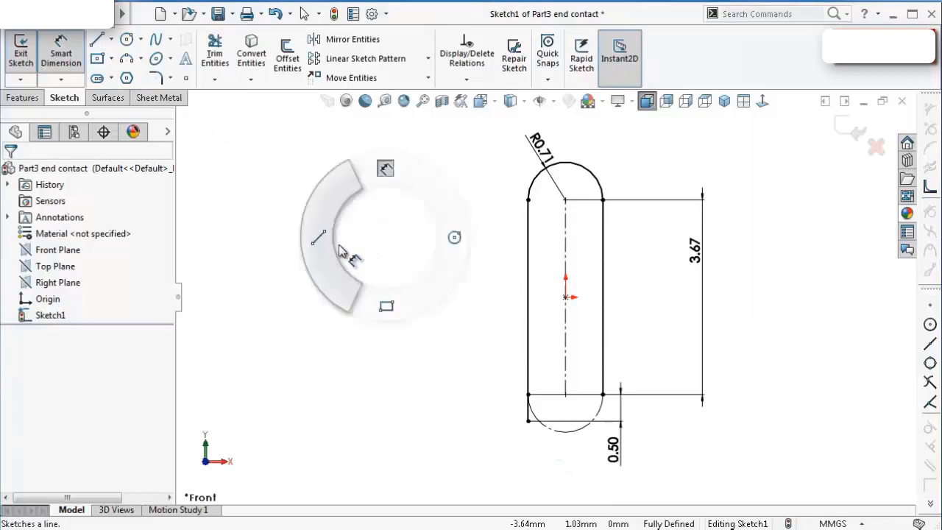
{"action": "left_click", "coordinate": [527, 420]}
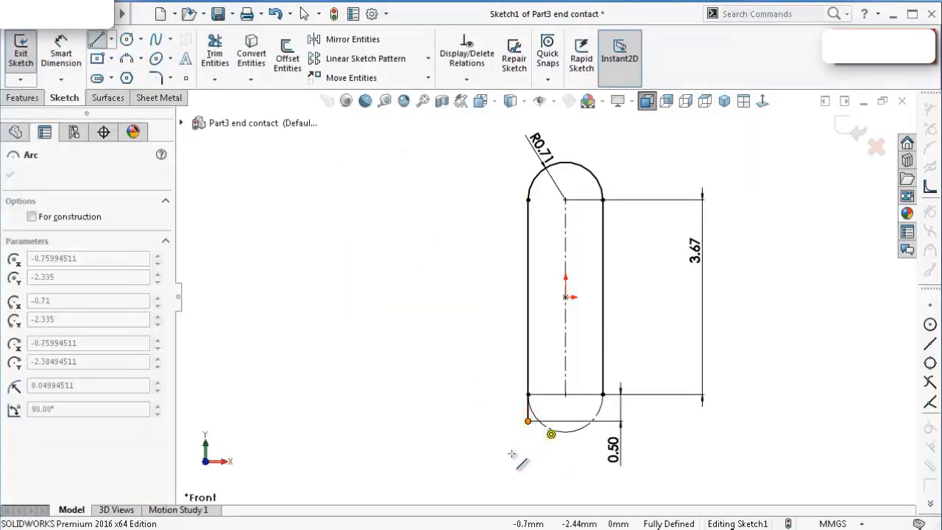
{"action": "scroll", "coordinate": [444, 440], "scroll_direction": "up", "scroll_amount": 1}
{"action": "scroll", "coordinate": [449, 441], "scroll_direction": "down", "scroll_amount": 1}
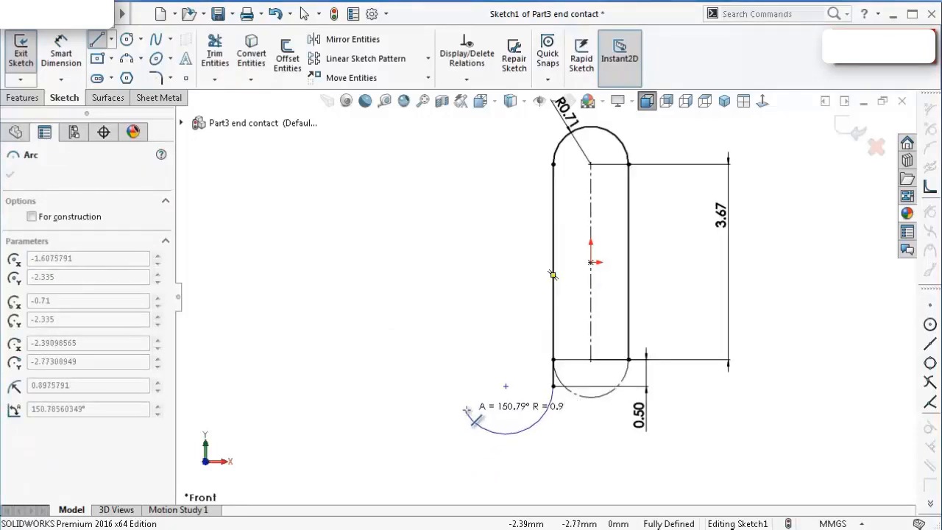
{"action": "left_click", "coordinate": [488, 411]}
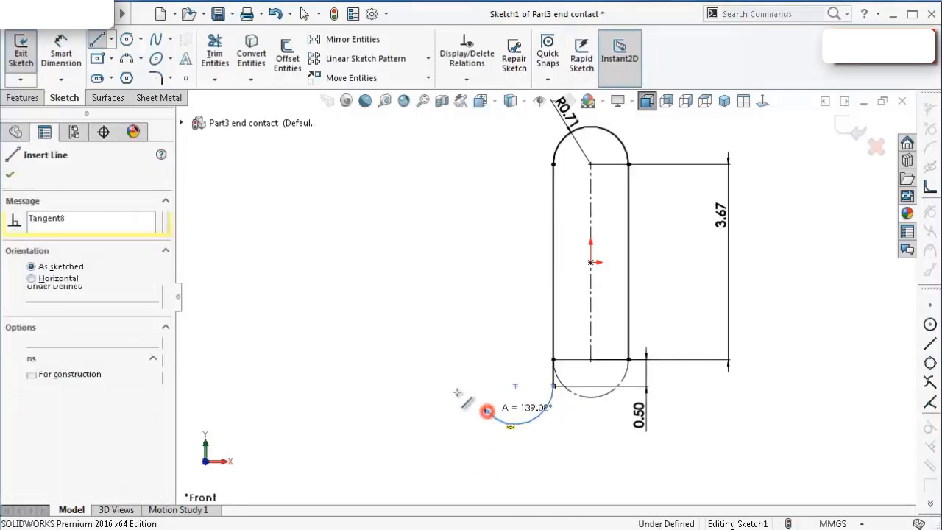
{"action": "left_click", "coordinate": [355, 301]}
{"action": "key", "text": "Escape"}
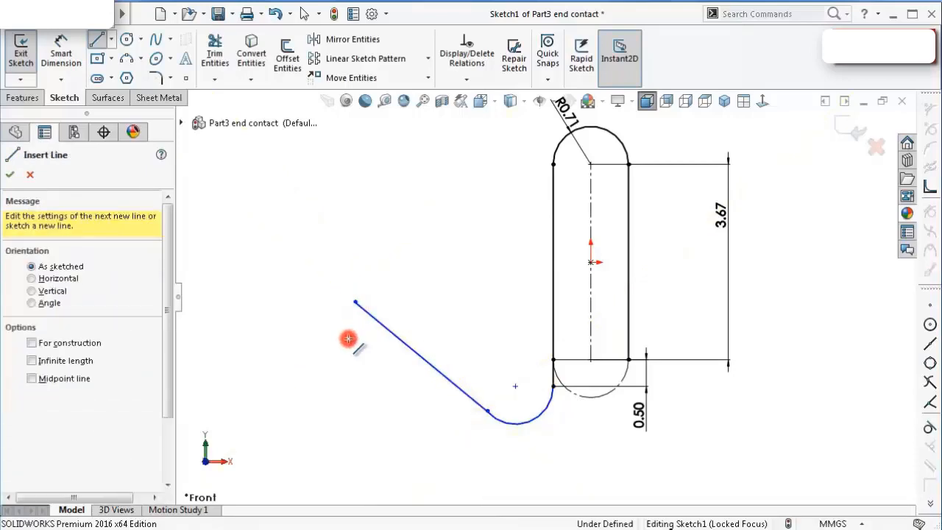
- Dimension the angle between the slanted line and the slot's left side and set it to 57.57°
{"action": "key", "text": "s"}
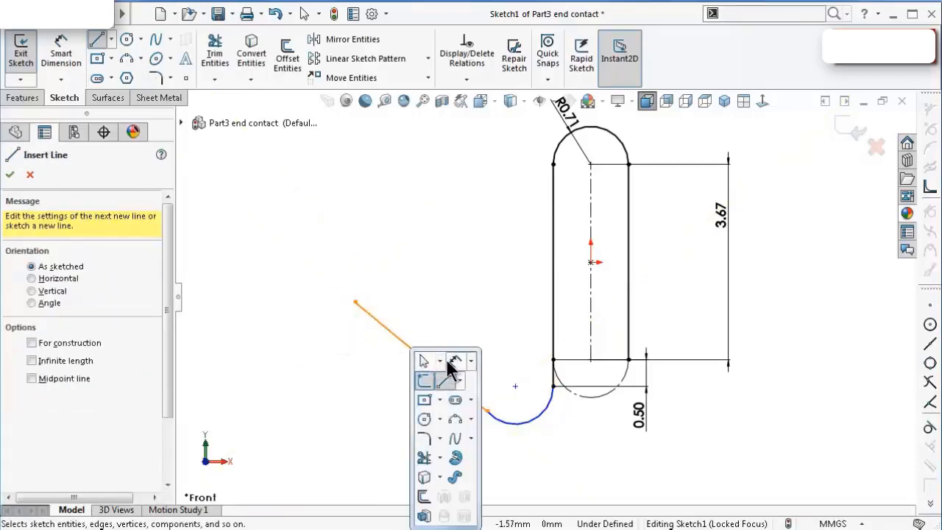
{"action": "left_click", "coordinate": [453, 359]}
{"action": "left_click", "coordinate": [431, 364]}
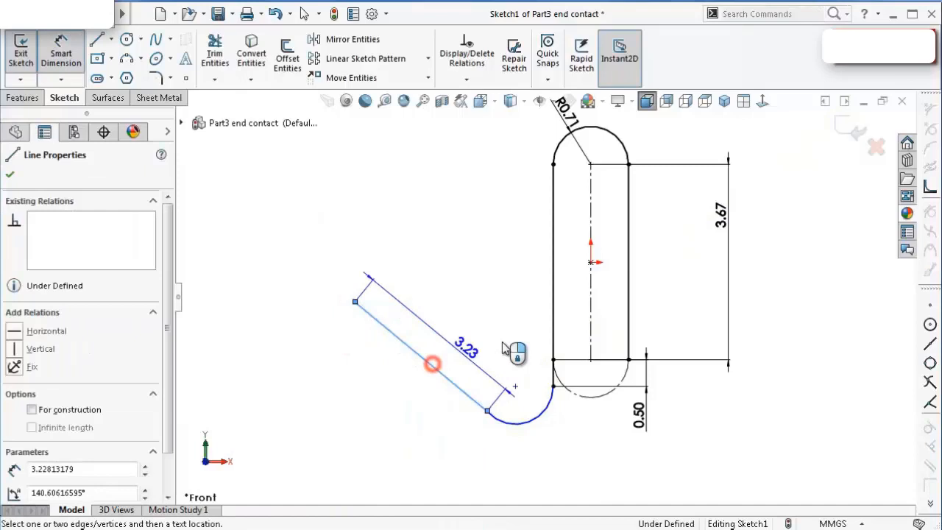
{"action": "left_click", "coordinate": [553, 328]}
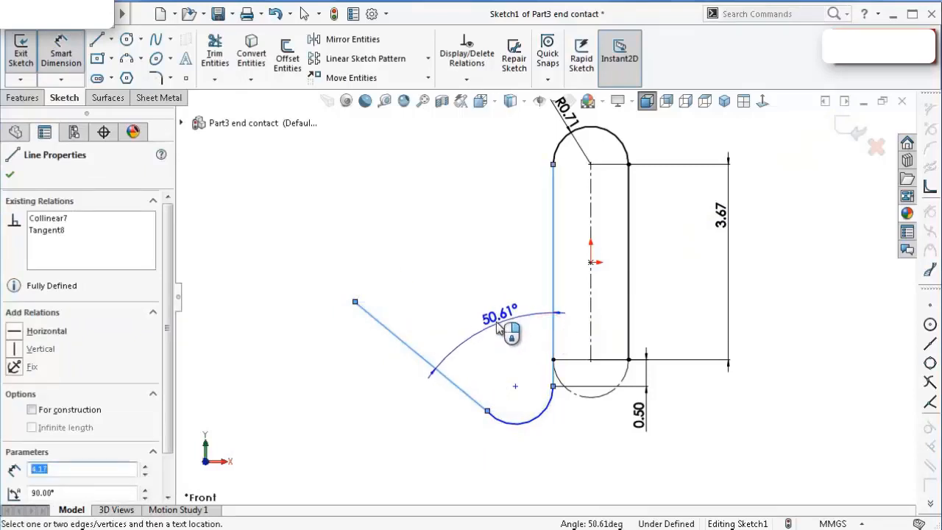
{"action": "left_click", "coordinate": [489, 327]}
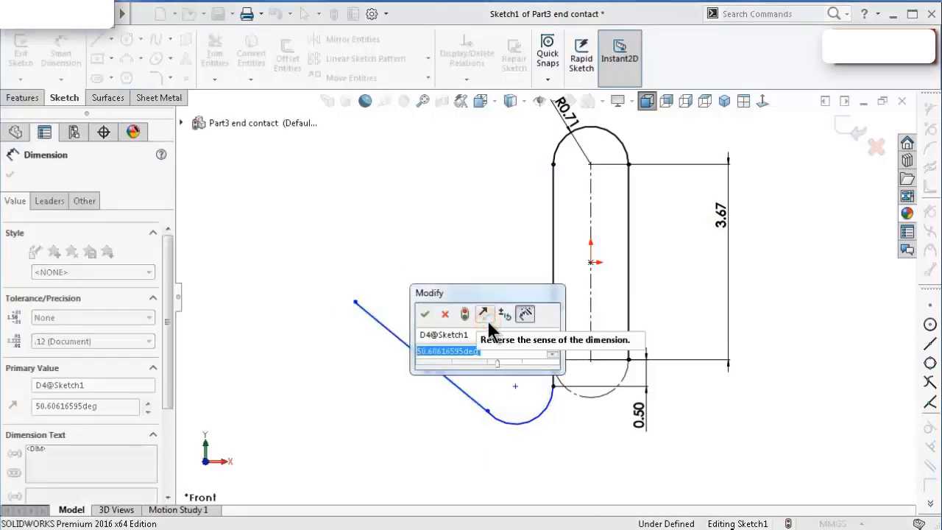
{"action": "type", "text": "57"}
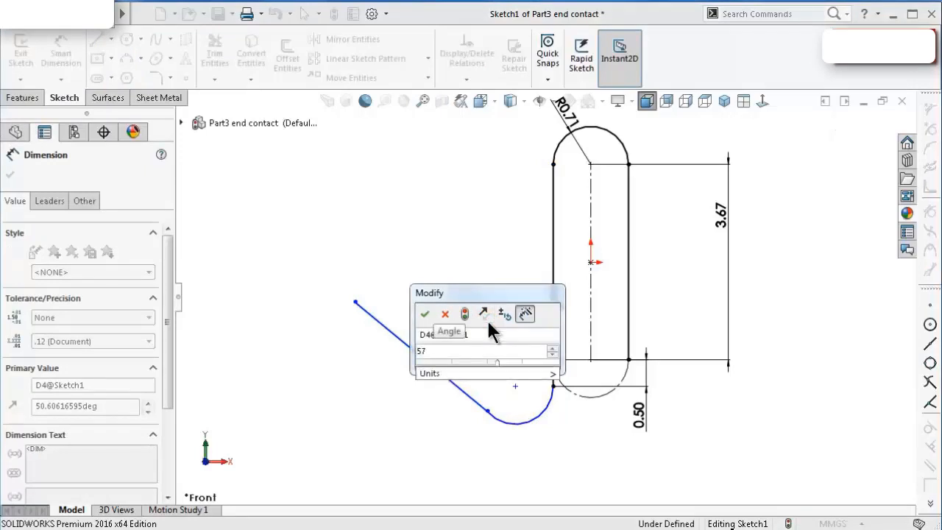
{"action": "type", "text": ".57"}
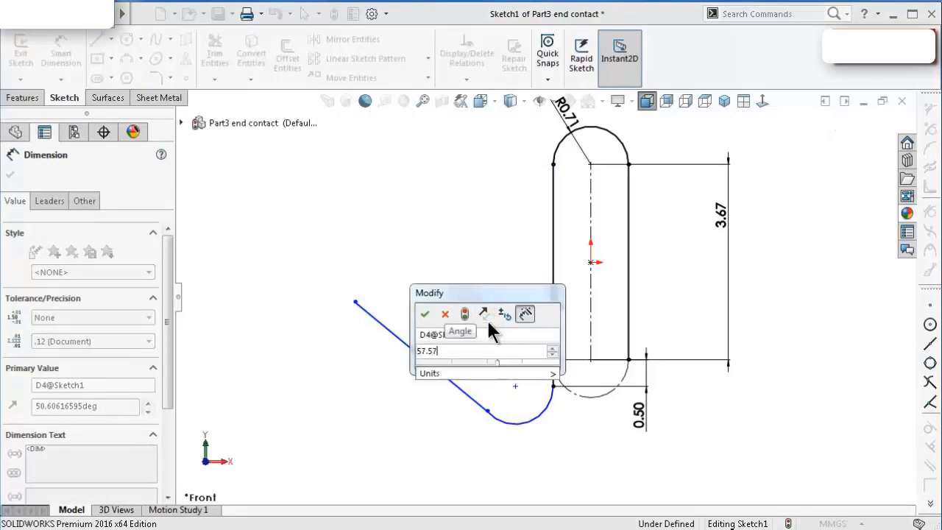
{"action": "key", "text": "Return"}
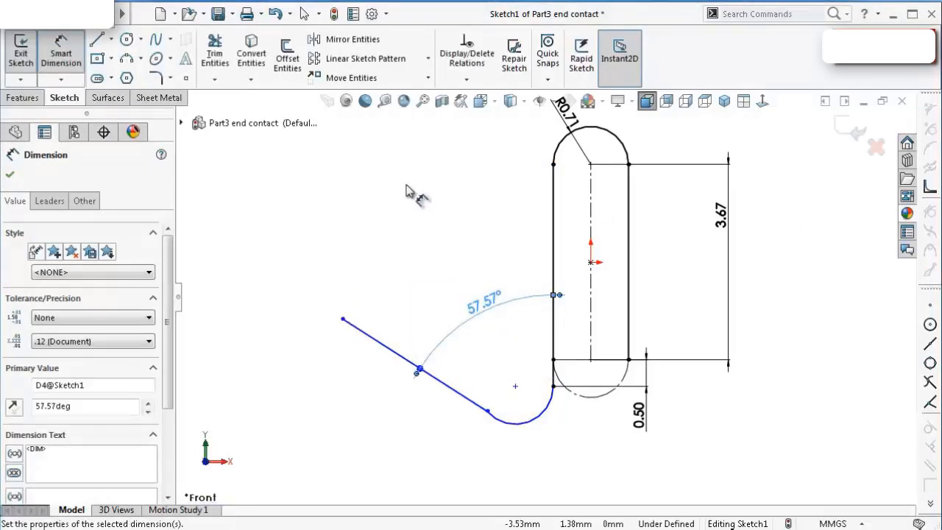
{"action": "left_click", "coordinate": [412, 196]}
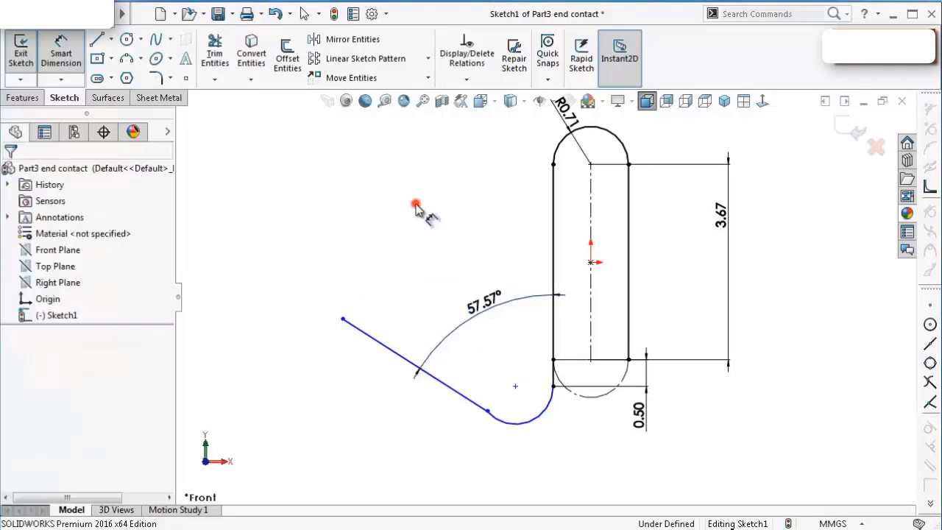
- Dimension the radius of the lower arc joining the left side and the slanted line, and set it to 0.66 mm
{"action": "left_click", "coordinate": [515, 425]}
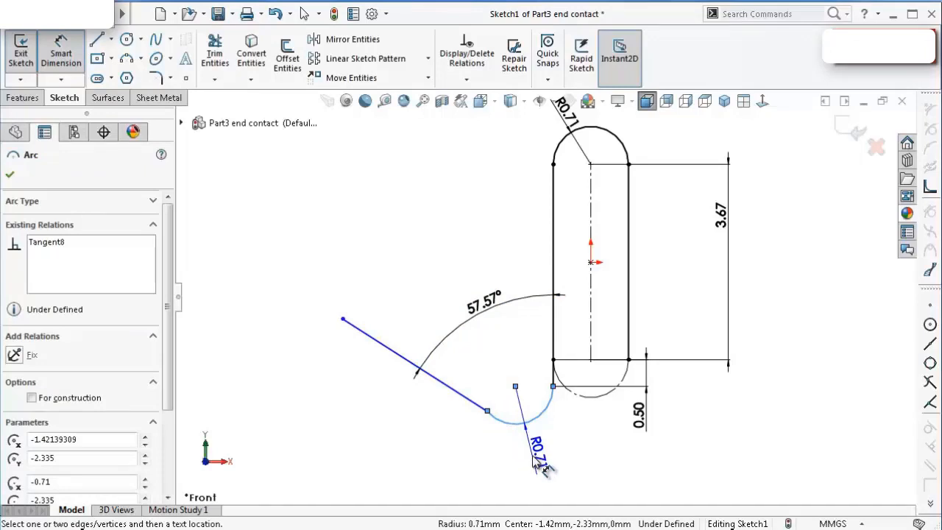
{"action": "left_click", "coordinate": [541, 468]}
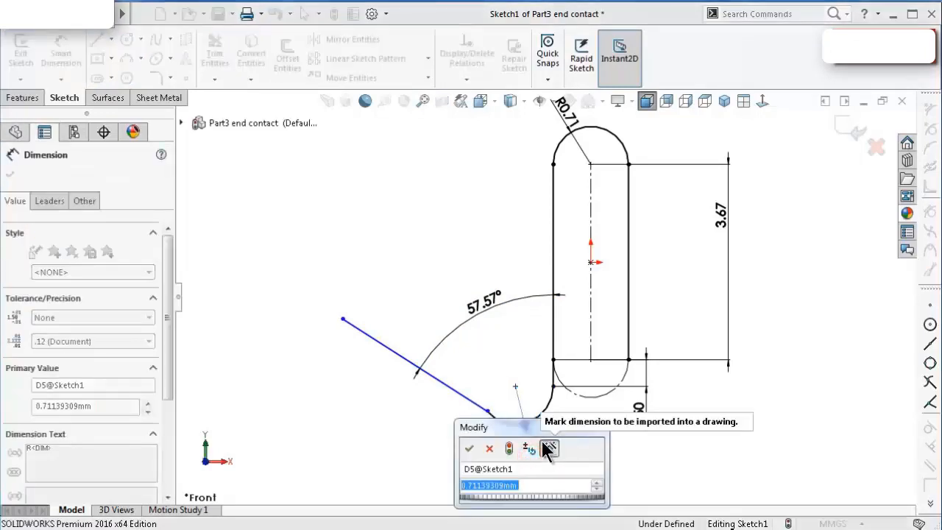
{"action": "type", "text": "0.66"}
{"action": "key", "text": "Return"}
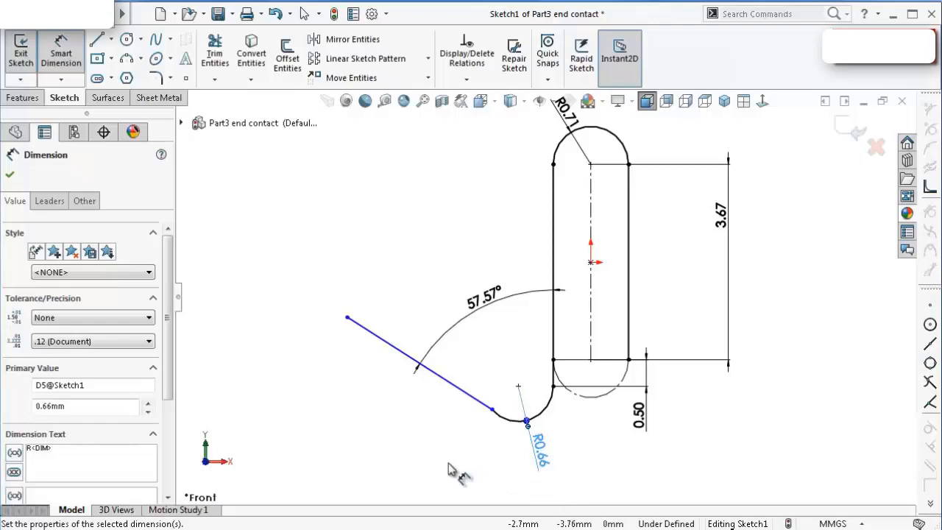
{"action": "left_click", "coordinate": [446, 440]}
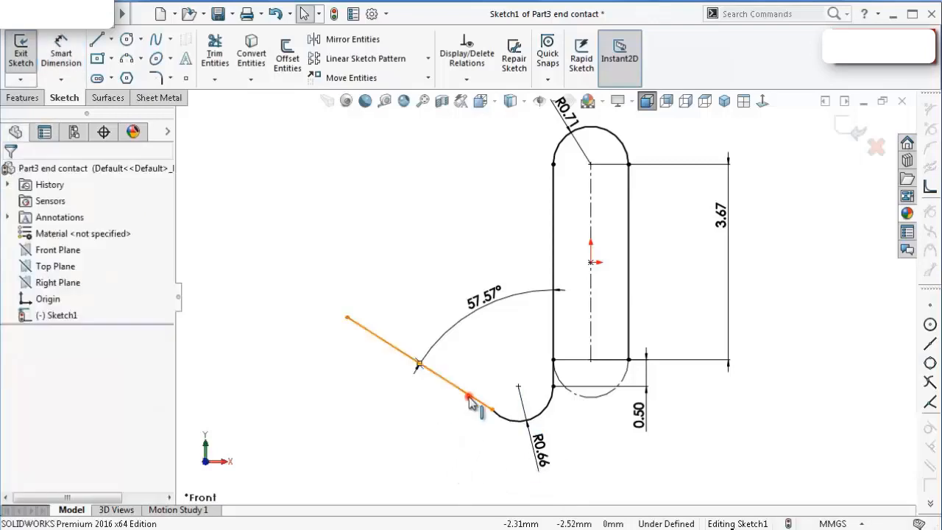
- Make the slanted line tangent to the lower arc
{"action": "left_click", "coordinate": [474, 398]}
{"action": "left_click", "coordinate": [500, 417], "text": "ctrl"}
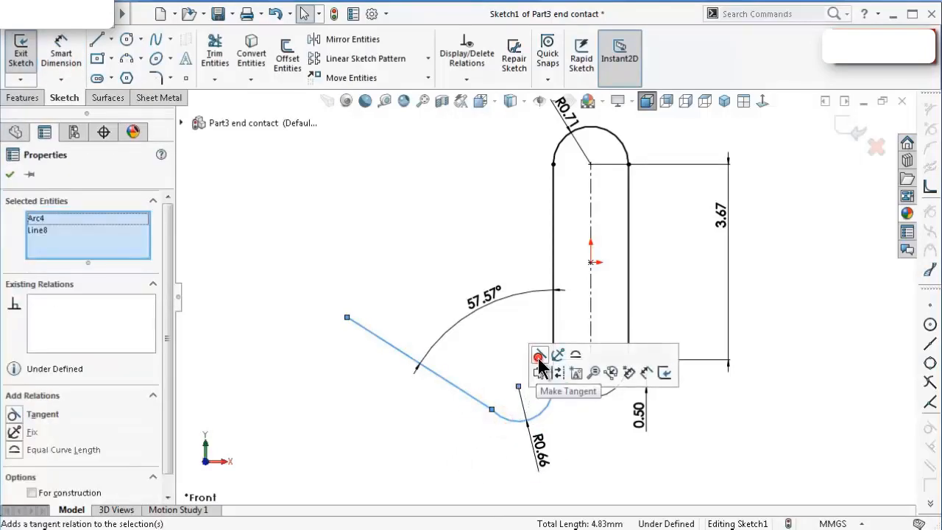
{"action": "left_click", "coordinate": [539, 355]}
{"action": "left_click", "coordinate": [399, 271]}
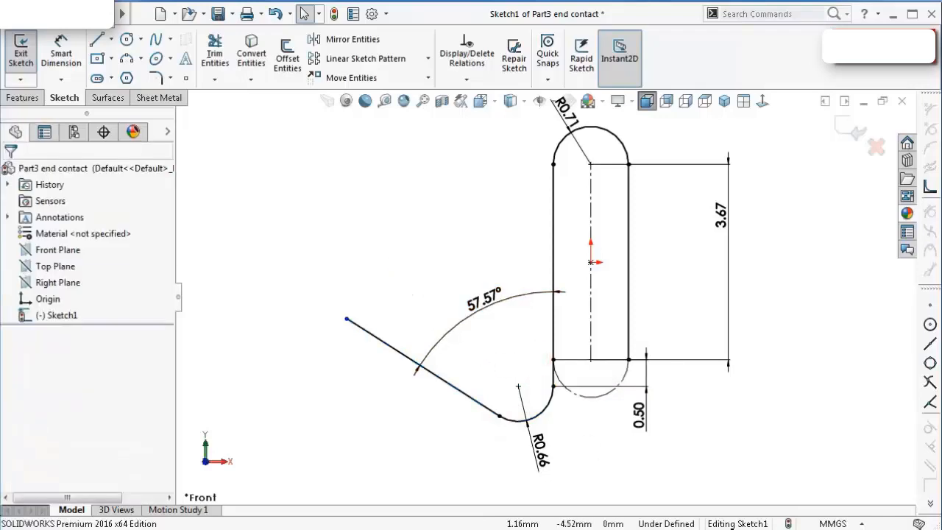
- Set the lower arc's radius to 1 mm
{"action": "double_click", "coordinate": [543, 454]}
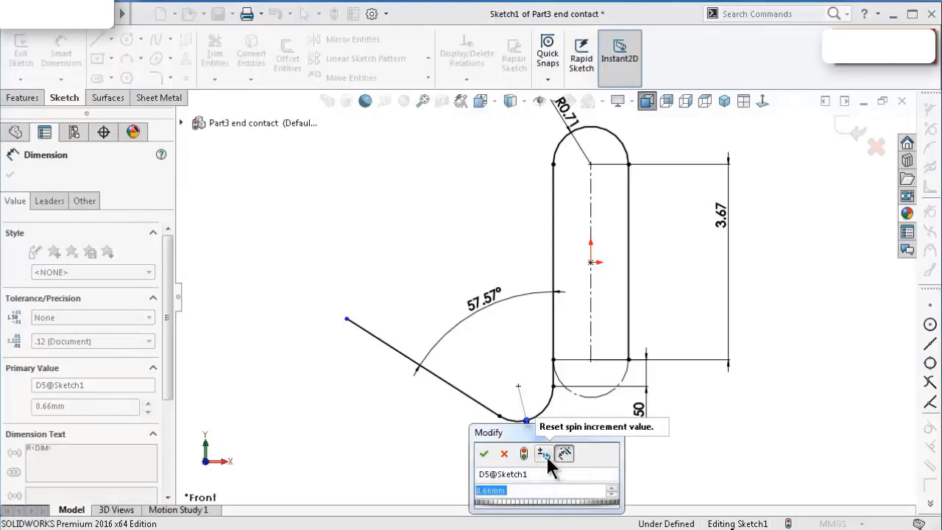
{"action": "type", "text": "1"}
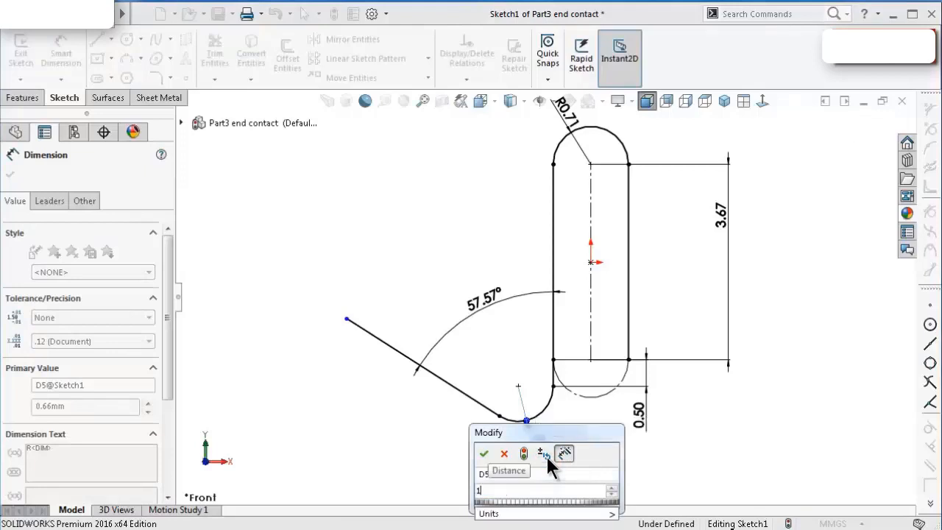
{"action": "key", "text": "Return"}
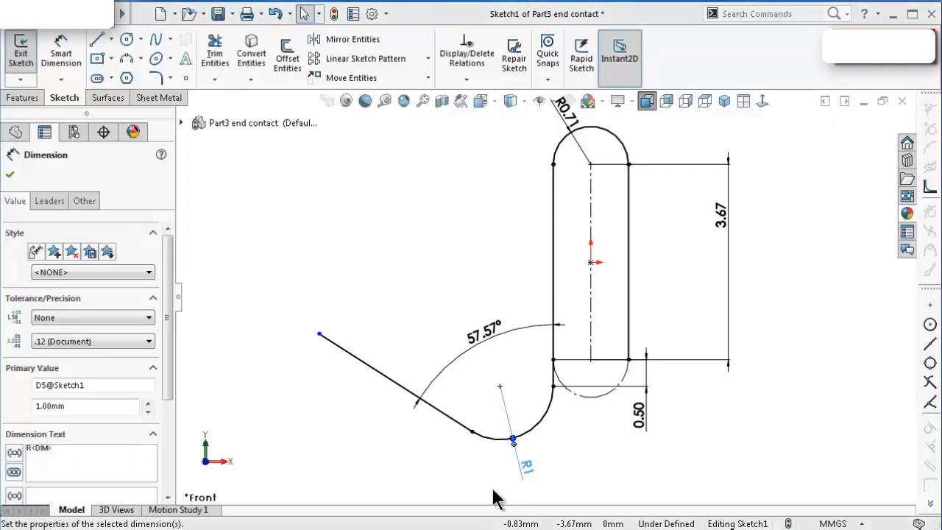
- Dimension the slanted line's length and set it to 5.5 mm
{"action": "mouse_move", "coordinate": [379, 259]}
{"action": "right_mouse_down"}
{"action": "mouse_move", "coordinate": [350, 261]}
{"action": "mouse_move", "coordinate": [378, 193]}
{"action": "right_mouse_up"}
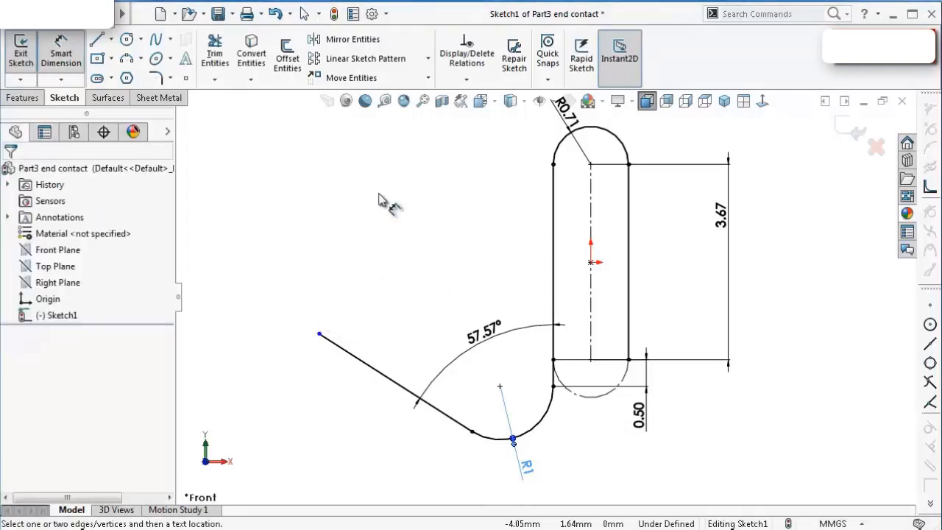
{"action": "left_click", "coordinate": [394, 386]}
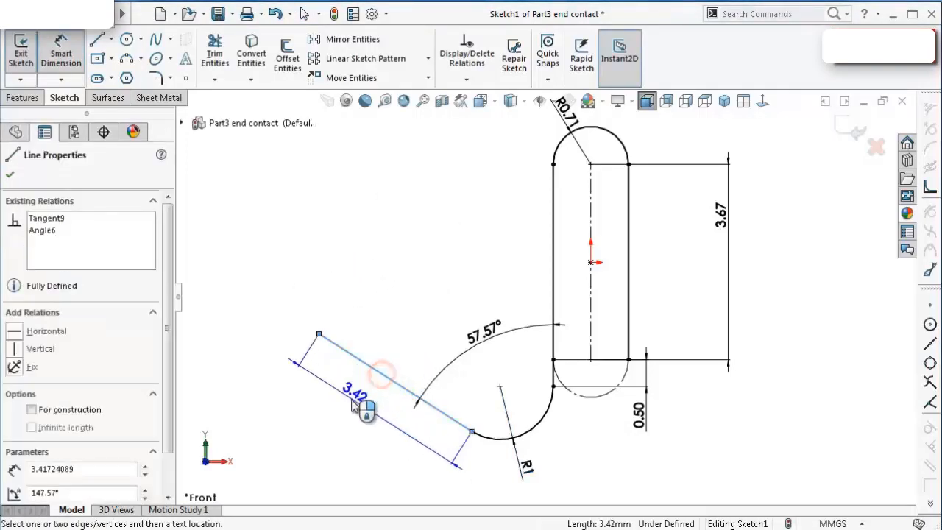
{"action": "left_click", "coordinate": [353, 397]}
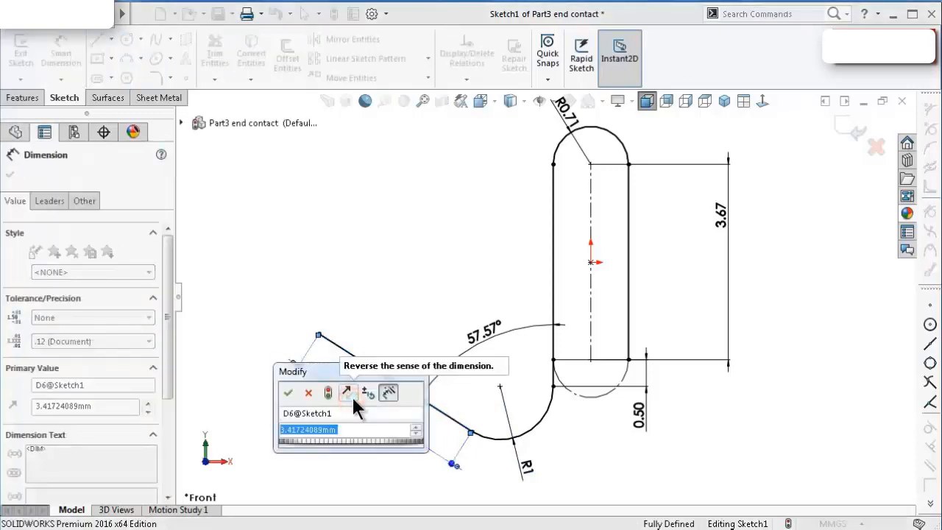
{"action": "type", "text": "5.5"}
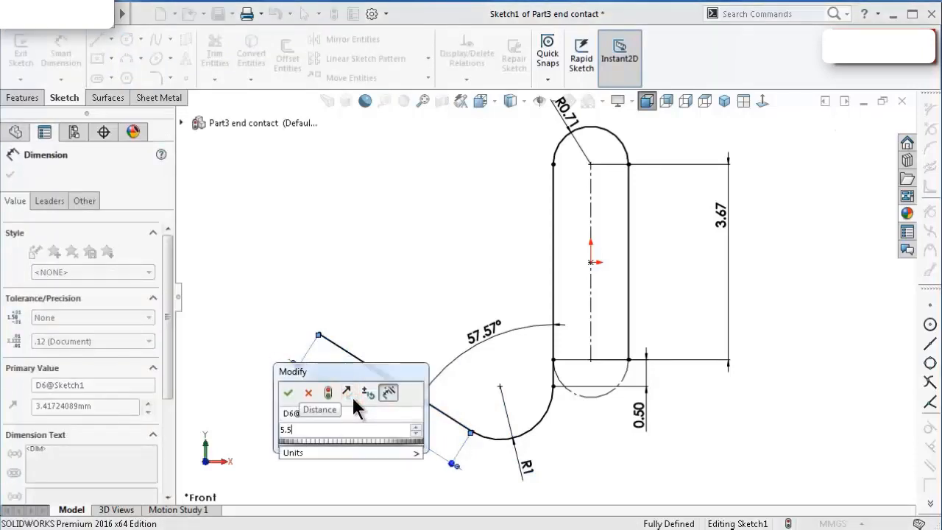
{"action": "key", "text": "Return"}
{"action": "left_click", "coordinate": [390, 278]}
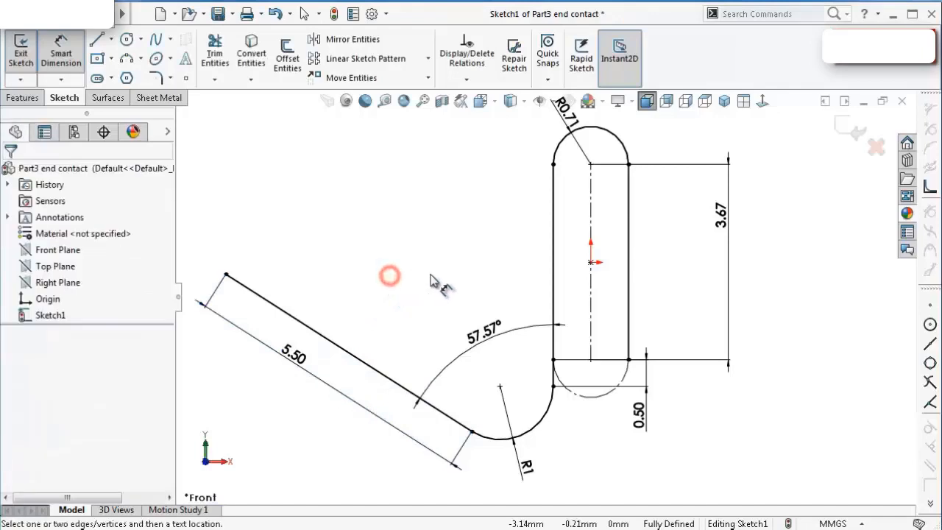
- Start a sheet metal Base Flange from the profile sketch with a blind depth of 2.5 mm
{"action": "scroll", "coordinate": [389, 273], "scroll_direction": "up", "scroll_amount": 5}
{"action": "middle_click_drag", "start_coordinate": [490, 221], "coordinate": [445, 158]}
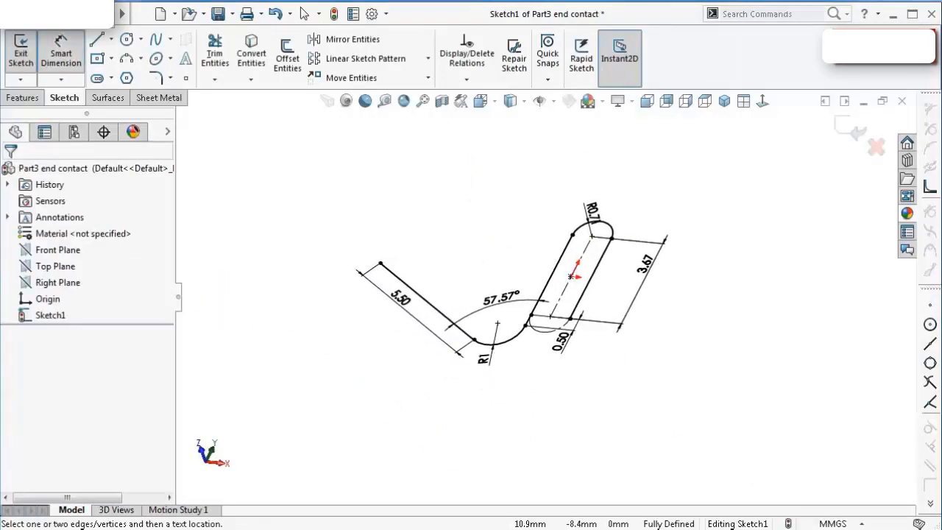
{"action": "left_click", "coordinate": [157, 97]}
{"action": "left_click", "coordinate": [30, 60]}
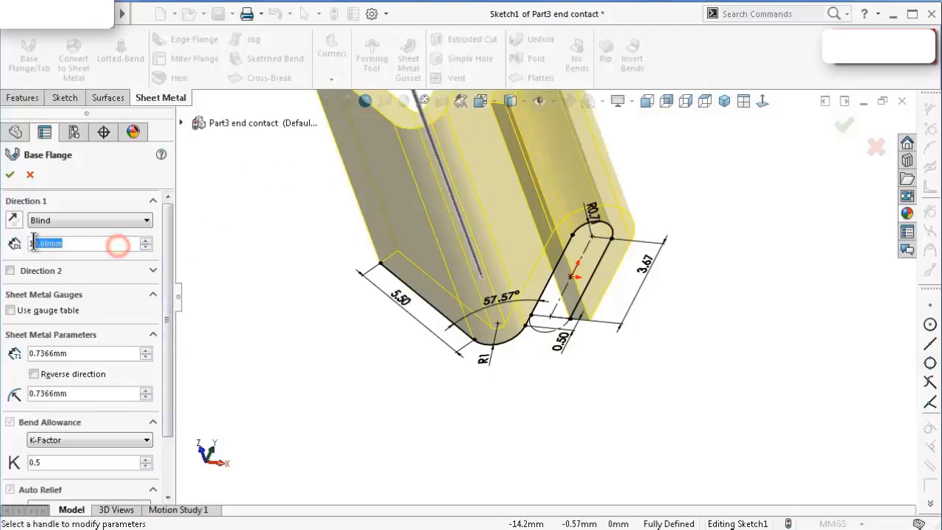
{"action": "type", "text": "2.5"}
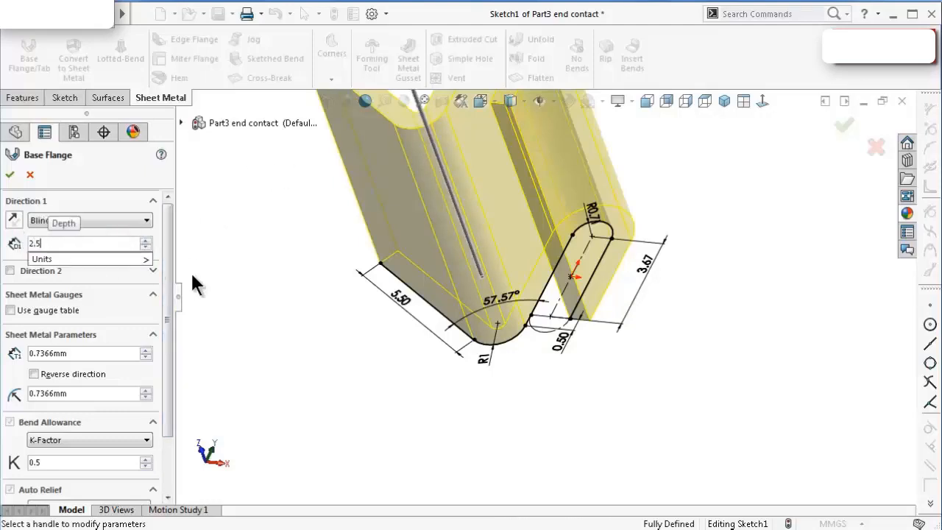
{"action": "key", "text": "Return"}
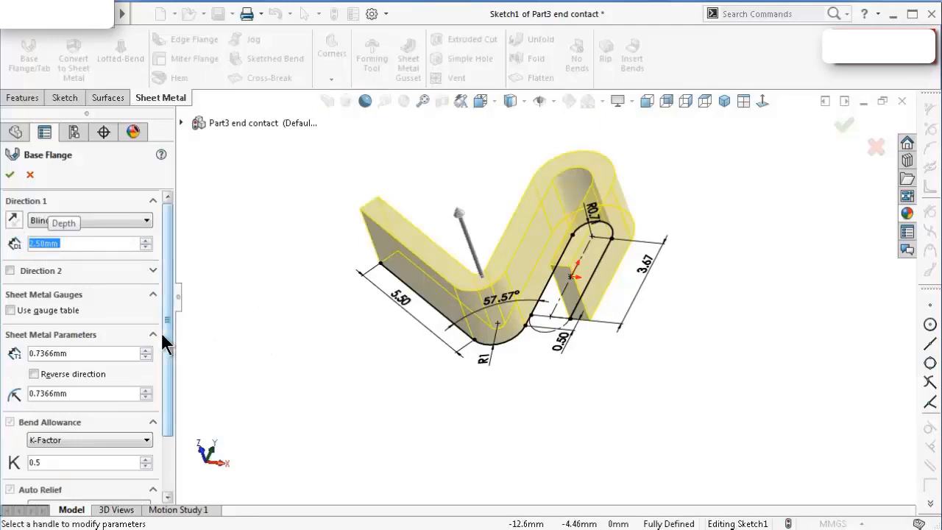
- Set the base flange's sheet thickness to 0.4 mm and create the flange
{"action": "mouse_move", "coordinate": [165, 344]}
{"action": "left_mouse_down"}
{"action": "mouse_move", "coordinate": [164, 412]}
{"action": "mouse_move", "coordinate": [168, 342]}
{"action": "left_mouse_up"}
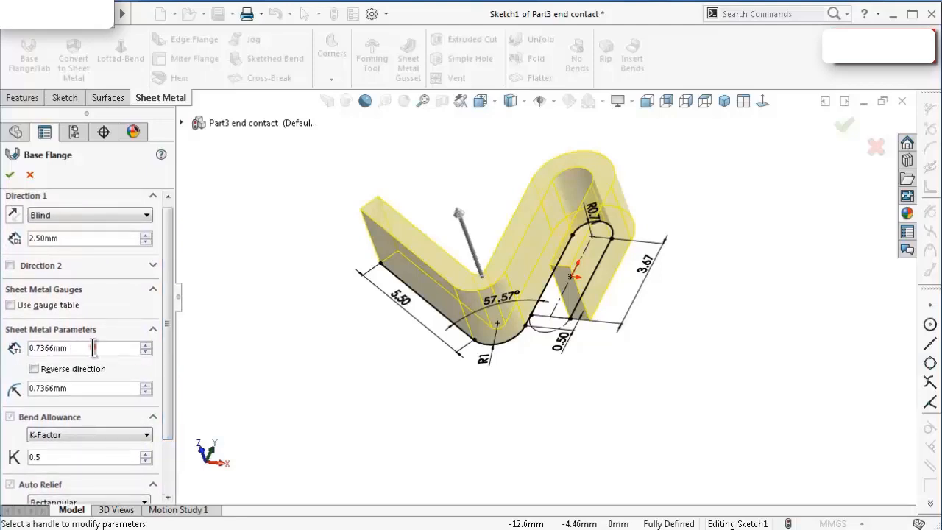
{"action": "left_click_drag", "start_coordinate": [67, 347], "coordinate": [42, 347]}
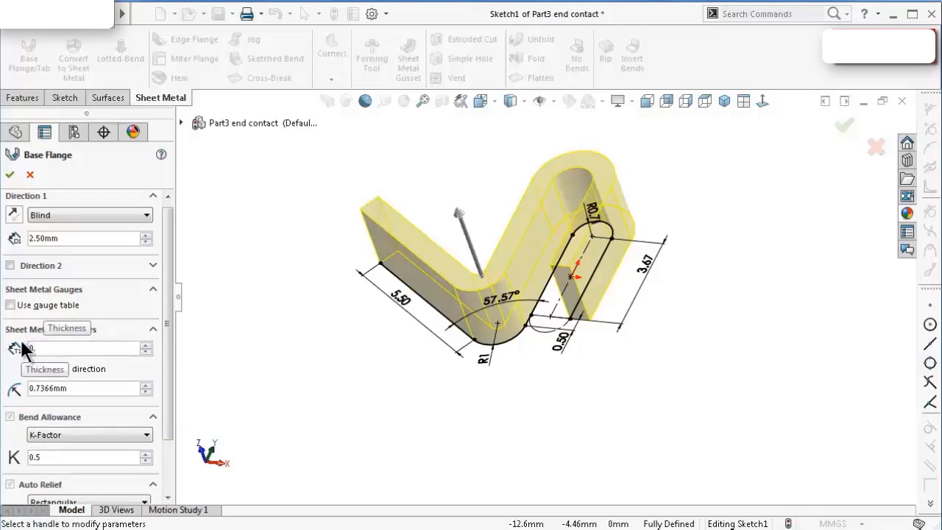
{"action": "type", "text": "4"}
{"action": "key", "text": "Return"}
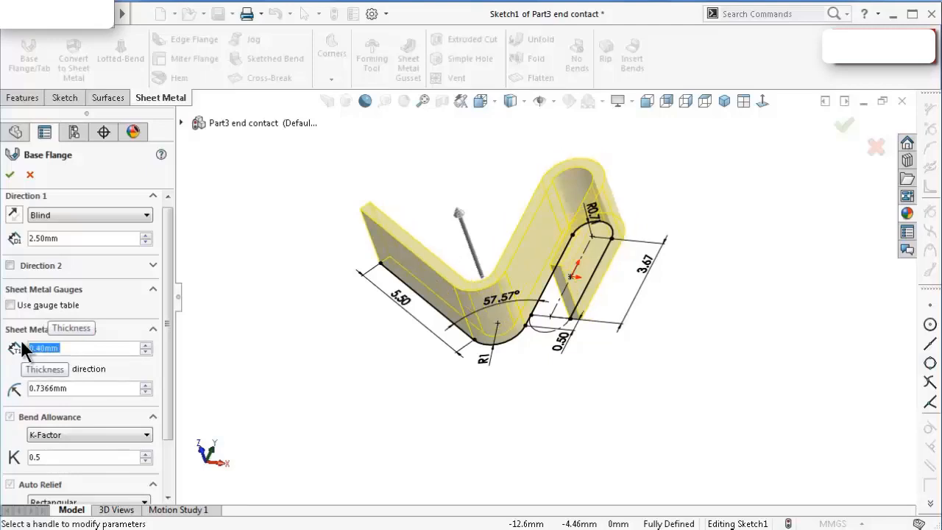
{"action": "mouse_move", "coordinate": [400, 304]}
{"action": "middle_mouse_down"}
{"action": "mouse_move", "coordinate": [422, 372]}
{"action": "mouse_move", "coordinate": [420, 443]}
{"action": "mouse_move", "coordinate": [392, 301]}
{"action": "mouse_move", "coordinate": [412, 279]}
{"action": "mouse_move", "coordinate": [431, 218]}
{"action": "mouse_move", "coordinate": [415, 256]}
{"action": "mouse_move", "coordinate": [489, 312]}
{"action": "mouse_move", "coordinate": [526, 327]}
{"action": "mouse_move", "coordinate": [522, 375]}
{"action": "mouse_move", "coordinate": [534, 425]}
{"action": "middle_mouse_up"}
{"action": "middle_click_drag", "start_coordinate": [531, 397], "coordinate": [519, 253]}
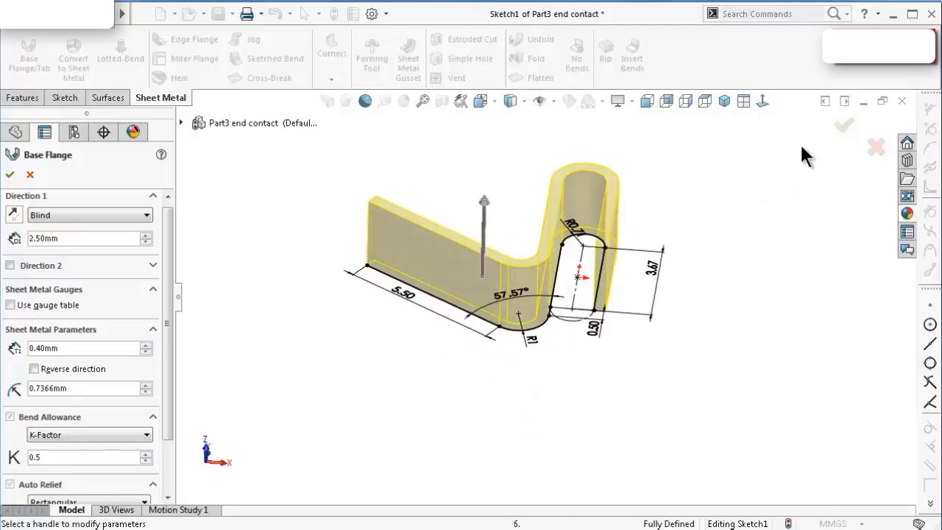
{"action": "left_click", "coordinate": [843, 125]}
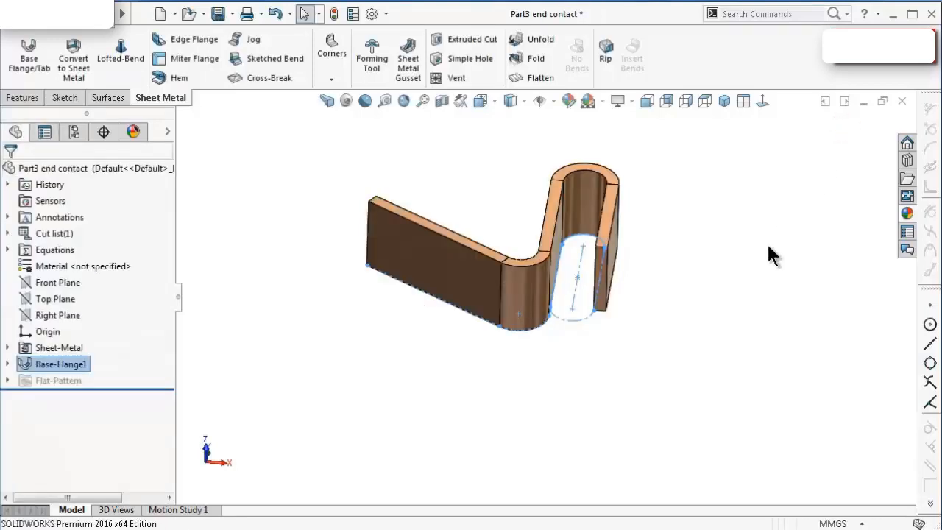
{"action": "left_click", "coordinate": [768, 245]}
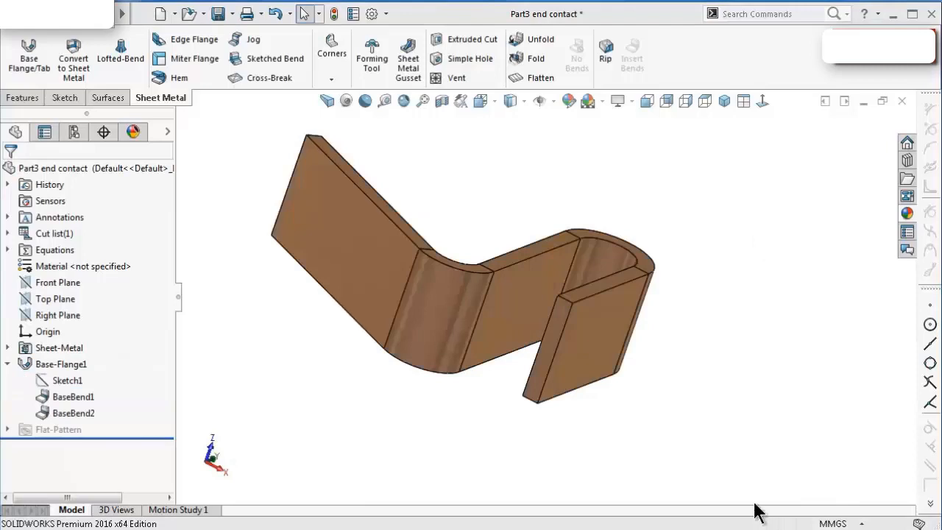
- Start a sketch on the short end leg's narrow edge face and convert that face's outline into sketch entities
{"action": "middle_click_drag", "start_coordinate": [688, 336], "coordinate": [679, 355]}
{"action": "scroll", "coordinate": [662, 347], "scroll_direction": "down", "scroll_amount": 2}
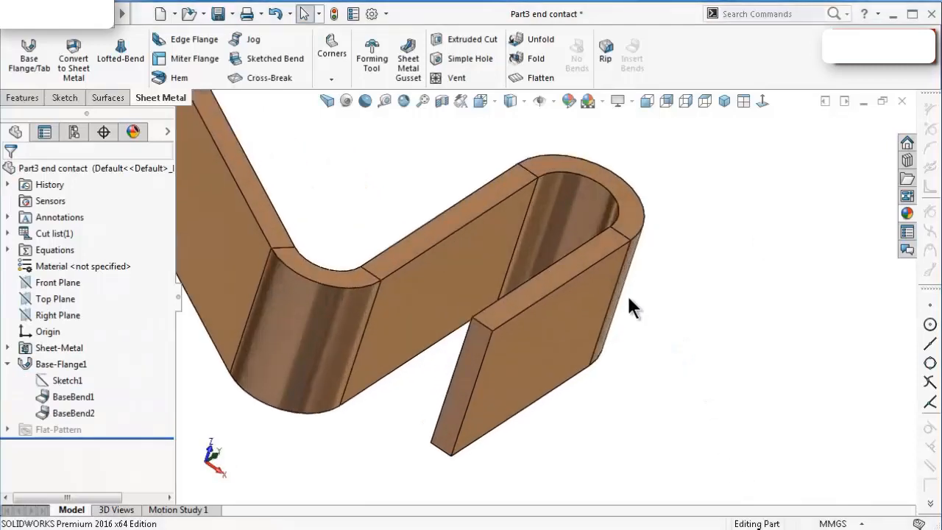
{"action": "left_click", "coordinate": [601, 255]}
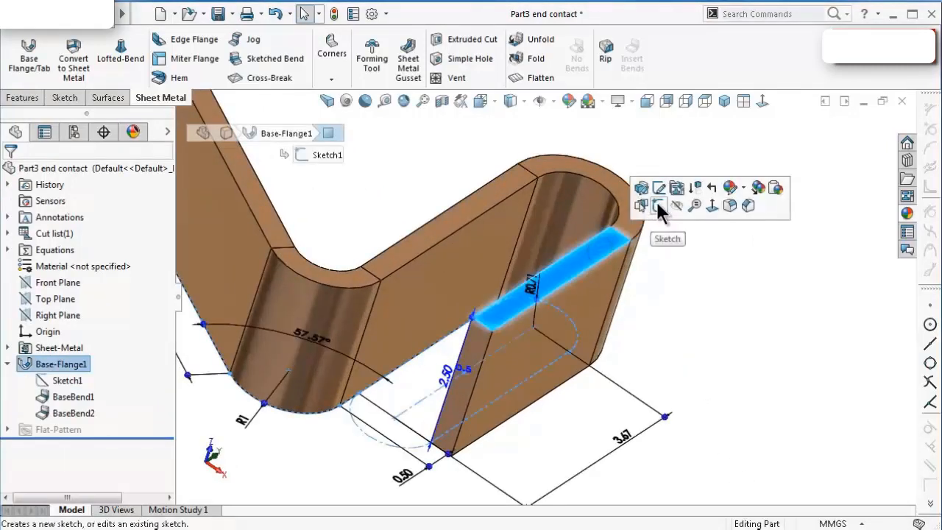
{"action": "left_click", "coordinate": [657, 207]}
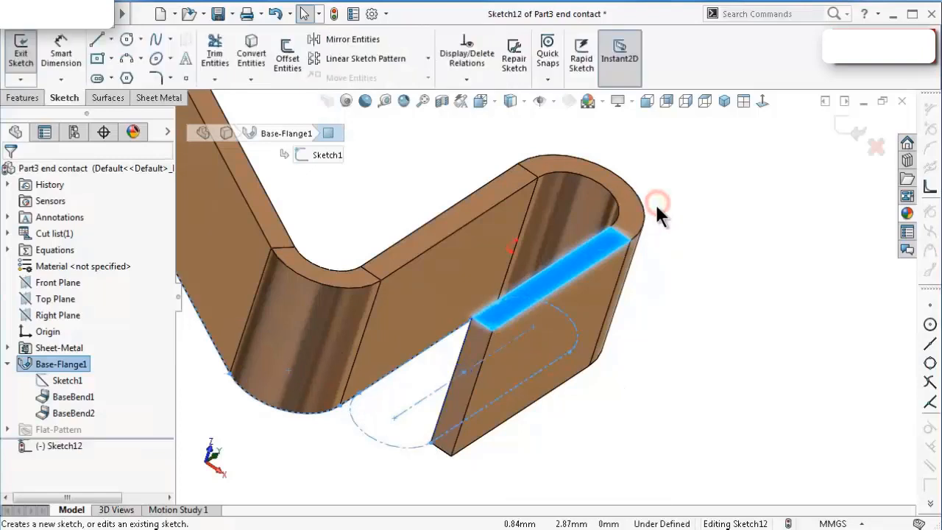
{"action": "left_click", "coordinate": [257, 56]}
- Extrude the converted outline as a blind boss 4.5 mm long, merged with the flange
{"action": "left_click", "coordinate": [22, 98]}
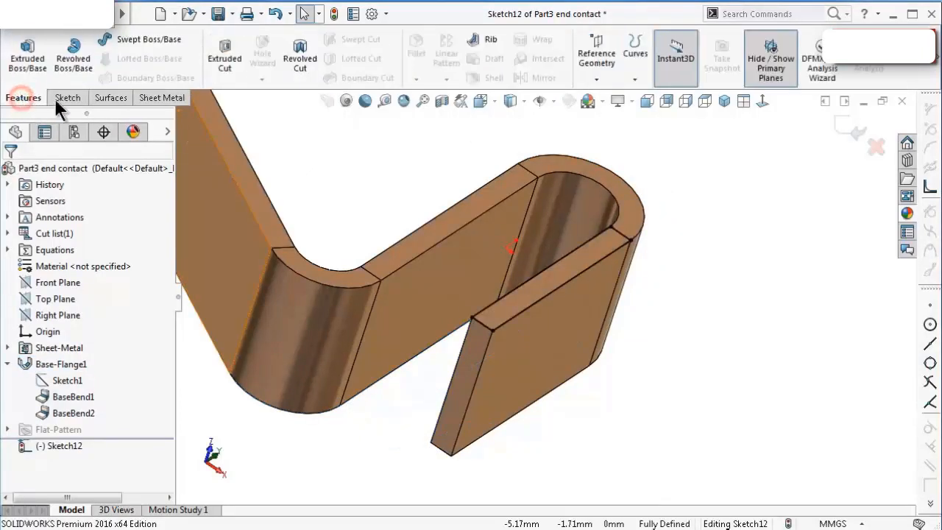
{"action": "left_click", "coordinate": [35, 65]}
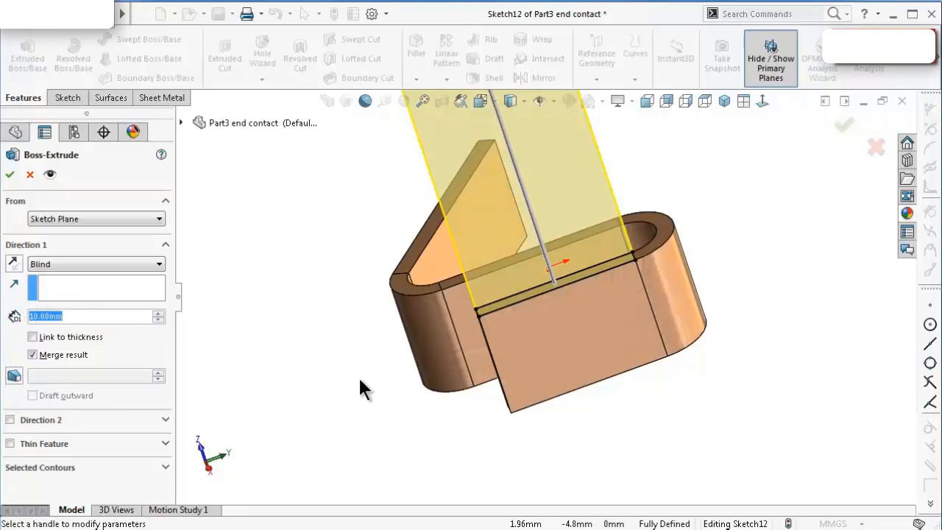
{"action": "type", "text": "4"}
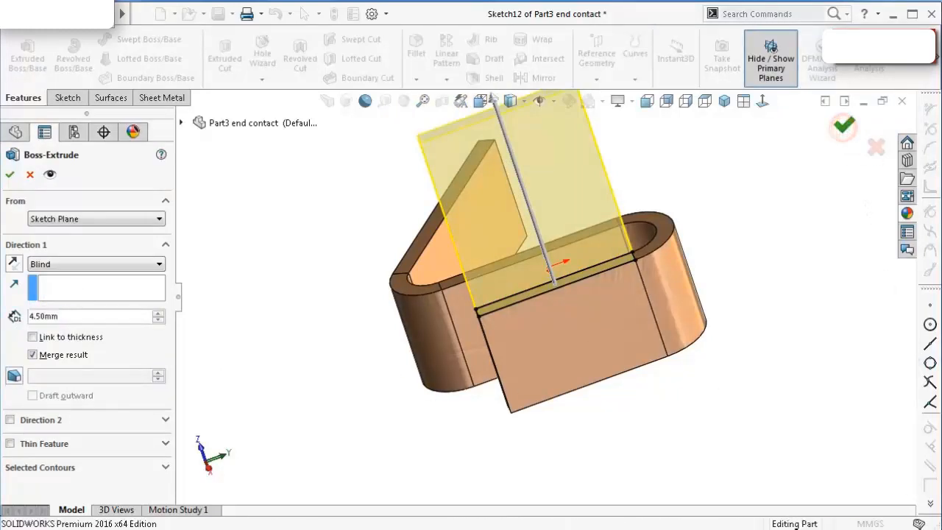
{"action": "left_click", "coordinate": [844, 125]}
- On the extended tab's broad outer face, sketch a corner rectangle about 3.58 by 1.27 mm from the free-end corner farthest from the adjoining bend
{"action": "middle_click_drag", "start_coordinate": [615, 421], "coordinate": [627, 453]}
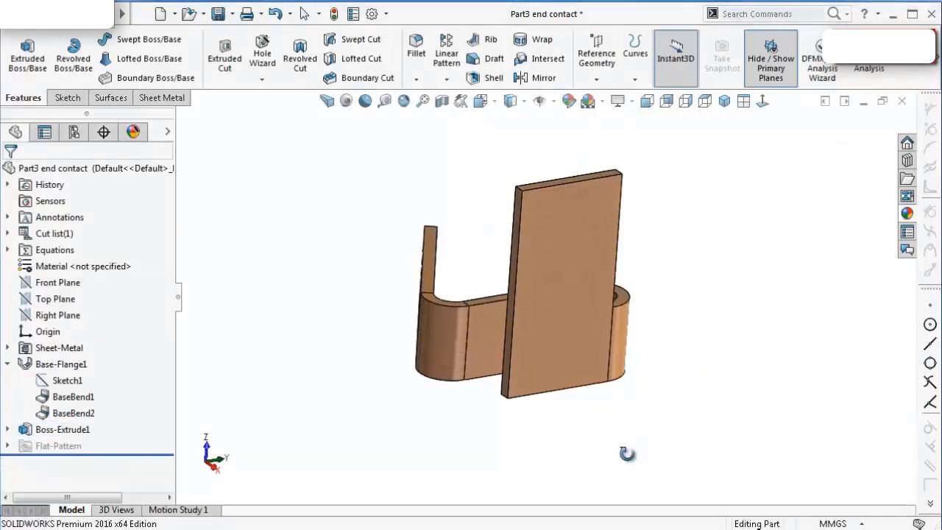
{"action": "left_click", "coordinate": [564, 278]}
{"action": "left_click", "coordinate": [617, 220]}
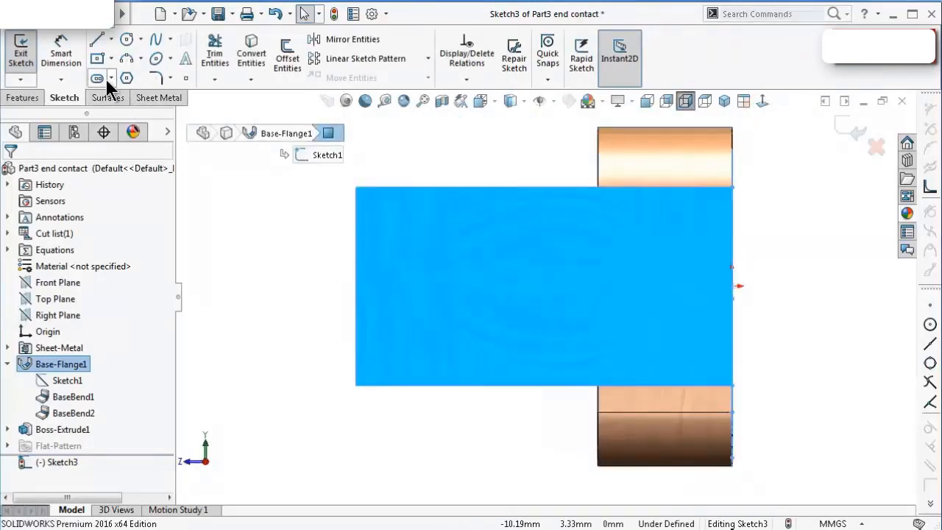
{"action": "left_click", "coordinate": [111, 59]}
{"action": "left_click", "coordinate": [139, 76]}
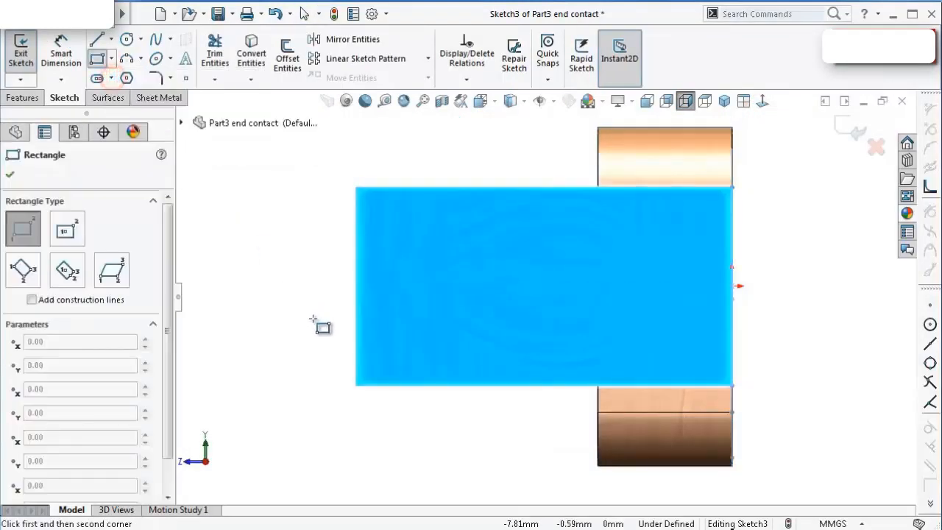
{"action": "left_click", "coordinate": [355, 385]}
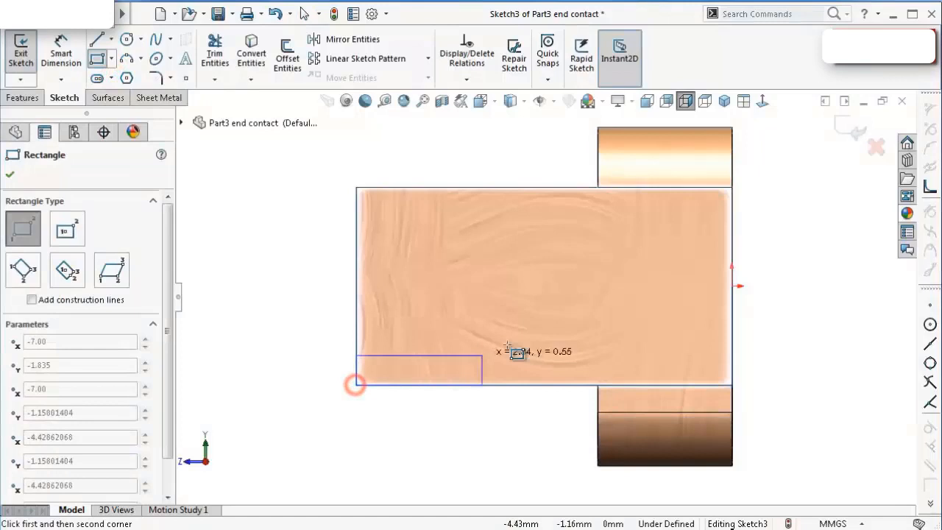
{"action": "left_click", "coordinate": [548, 316]}
- Dimension the rectangle's short side on the tab's free end and set it to 1 mm
{"action": "right_click_drag", "start_coordinate": [334, 262], "coordinate": [331, 208]}
{"action": "left_click", "coordinate": [356, 338]}
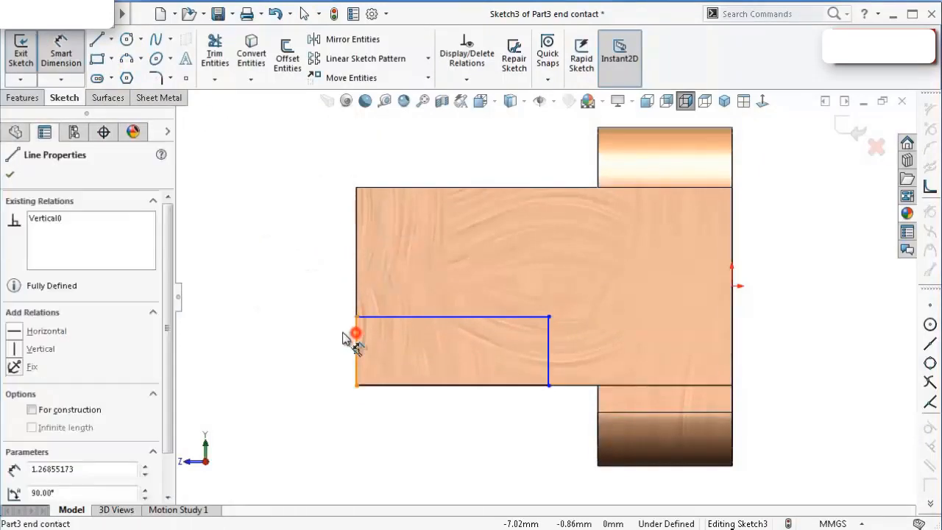
{"action": "left_click", "coordinate": [331, 334]}
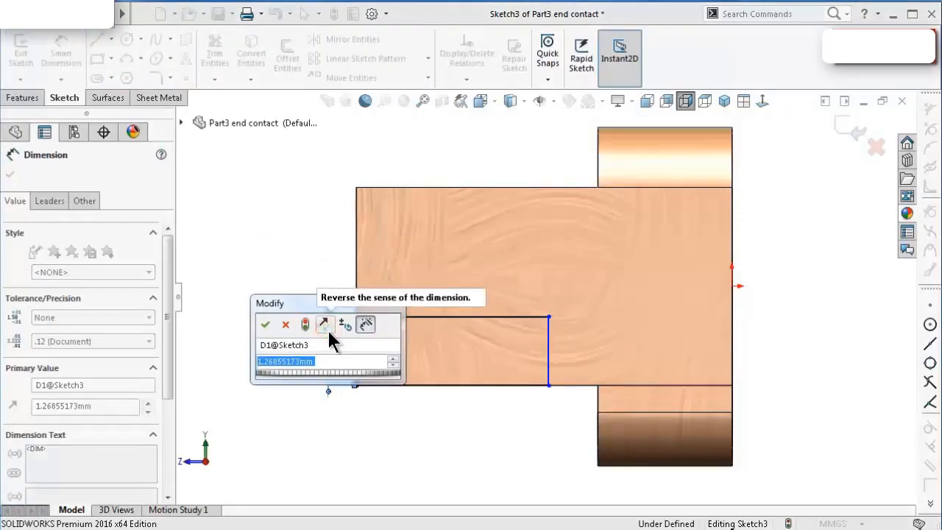
{"action": "type", "text": "1"}
{"action": "key", "text": "Return"}
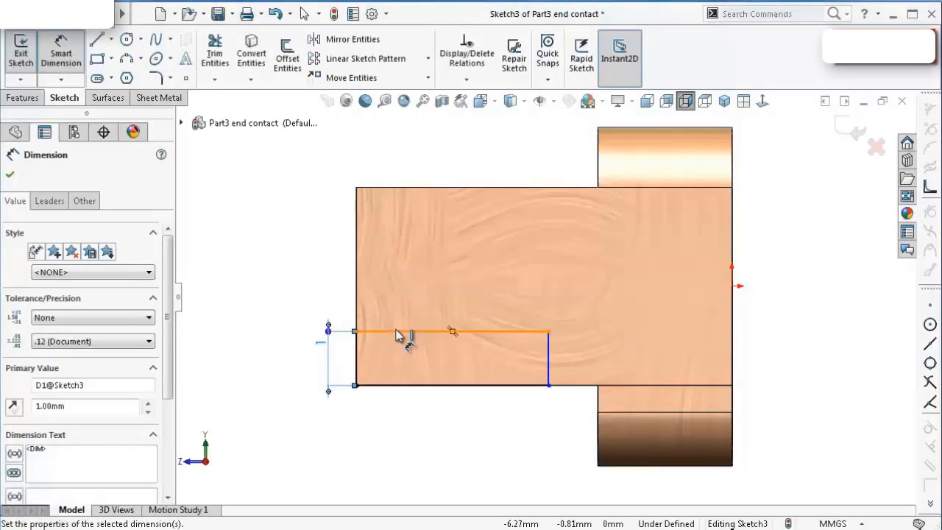
- Dimension the rectangle's long side and set it to 3.4 mm
{"action": "left_click", "coordinate": [395, 331]}
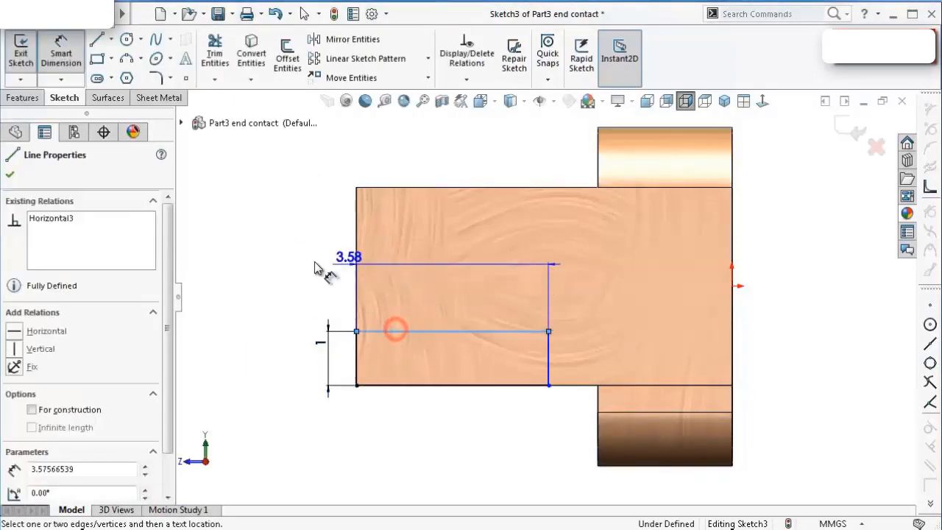
{"action": "left_click", "coordinate": [273, 271]}
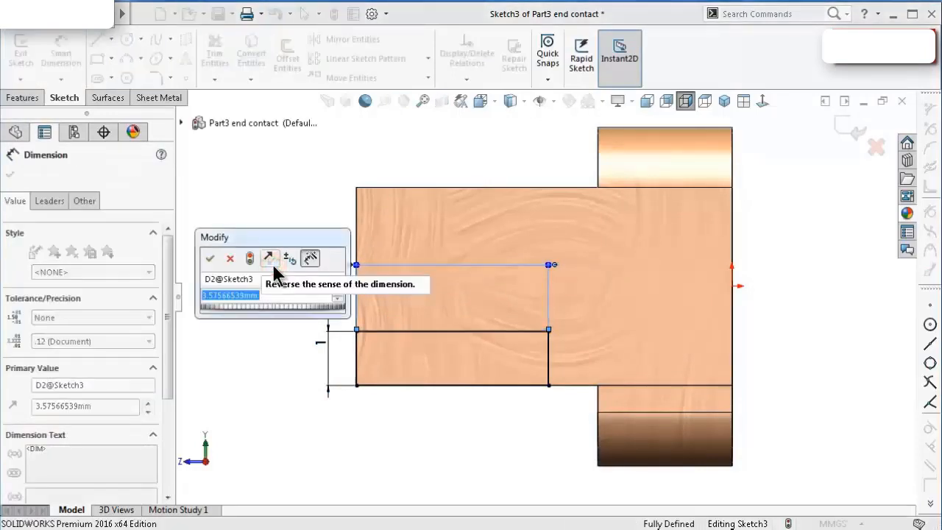
{"action": "type", "text": "3.4"}
{"action": "key", "text": "Return"}
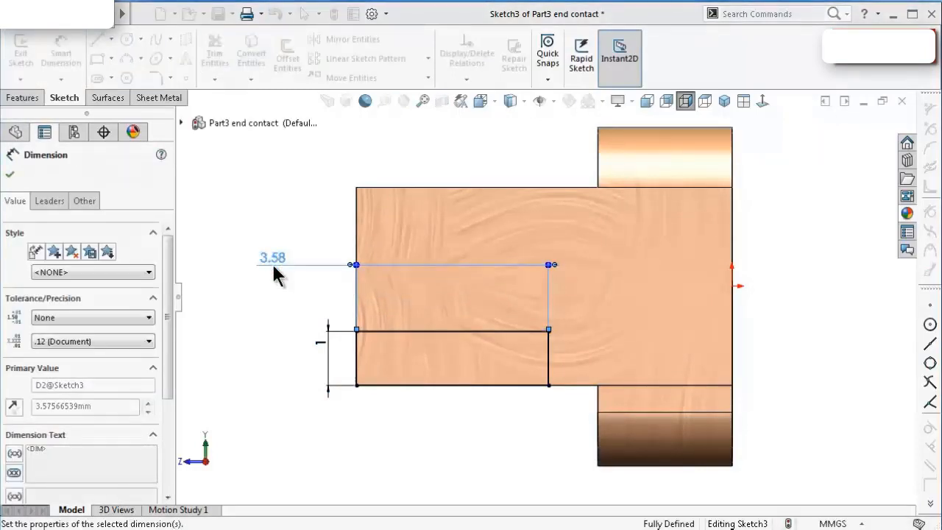
{"action": "left_click", "coordinate": [243, 304]}
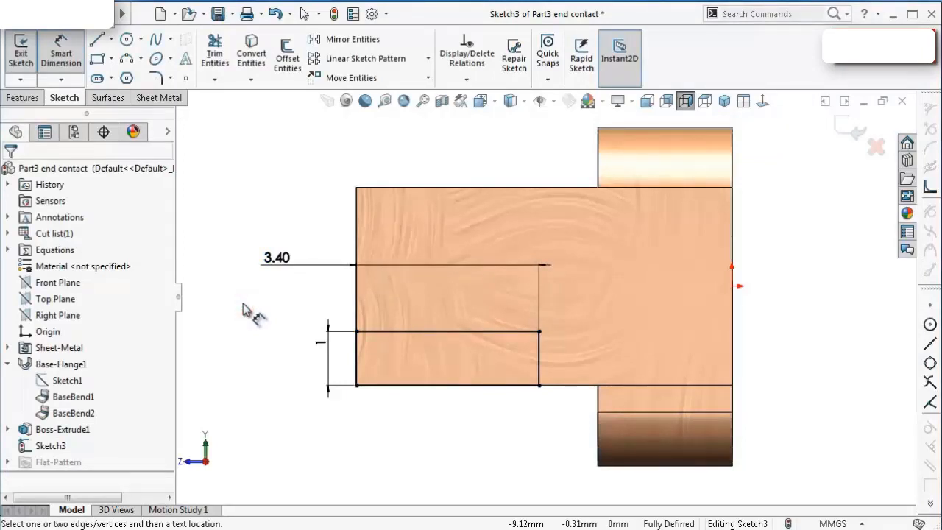
- Cut the rectangle through the tab's thickness with an Extruded Cut to form the corner notch
{"action": "key", "text": "s"}
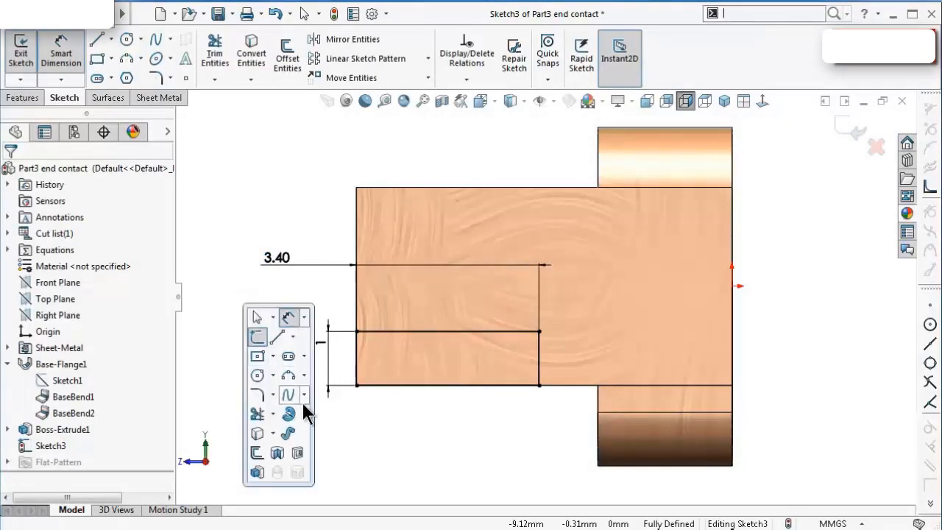
{"action": "left_click", "coordinate": [305, 452]}
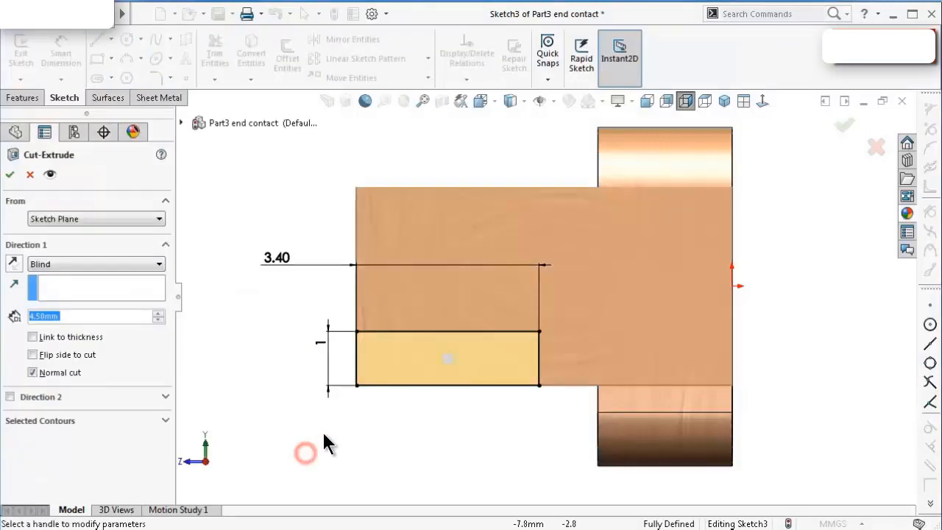
{"action": "left_click", "coordinate": [77, 264]}
{"action": "left_click", "coordinate": [71, 285]}
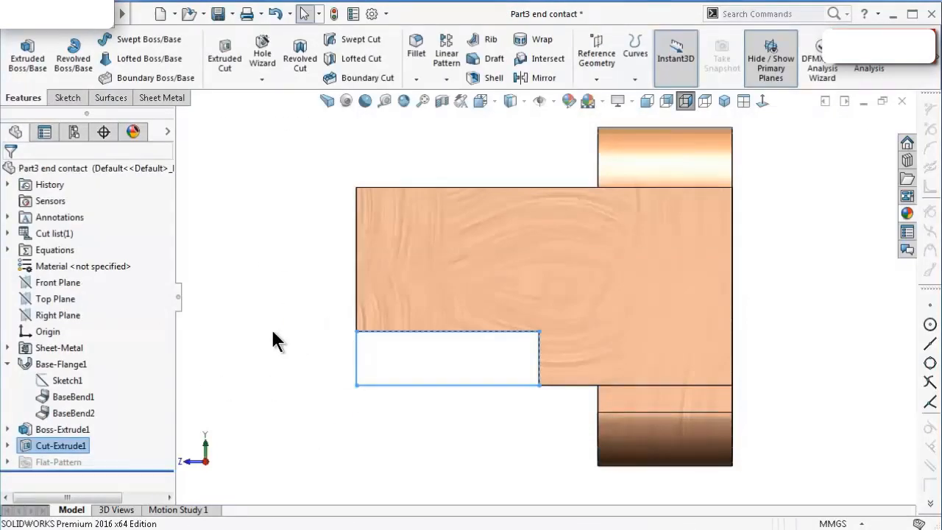
{"action": "left_click", "coordinate": [309, 314]}
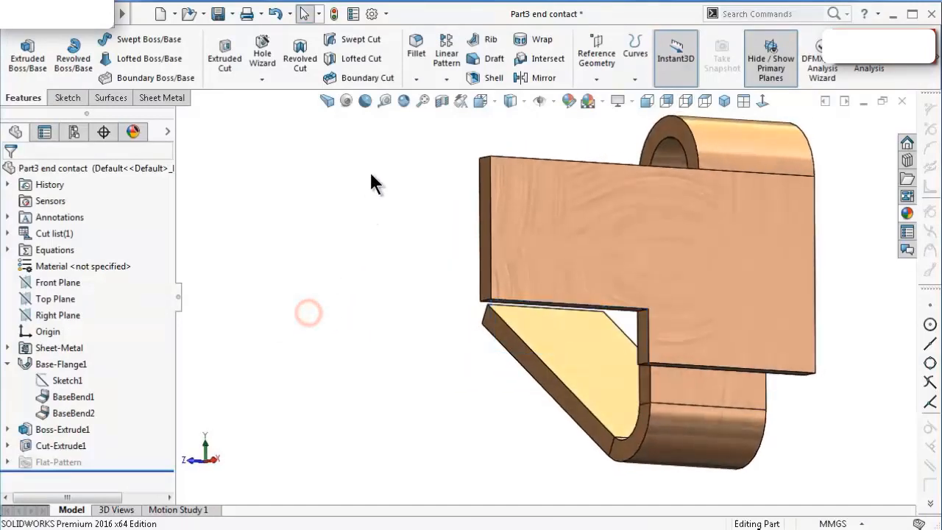
- Round the tab's free end with a full round fillet, using the end face as center and the two long narrow faces as sides
{"action": "left_click", "coordinate": [417, 80]}
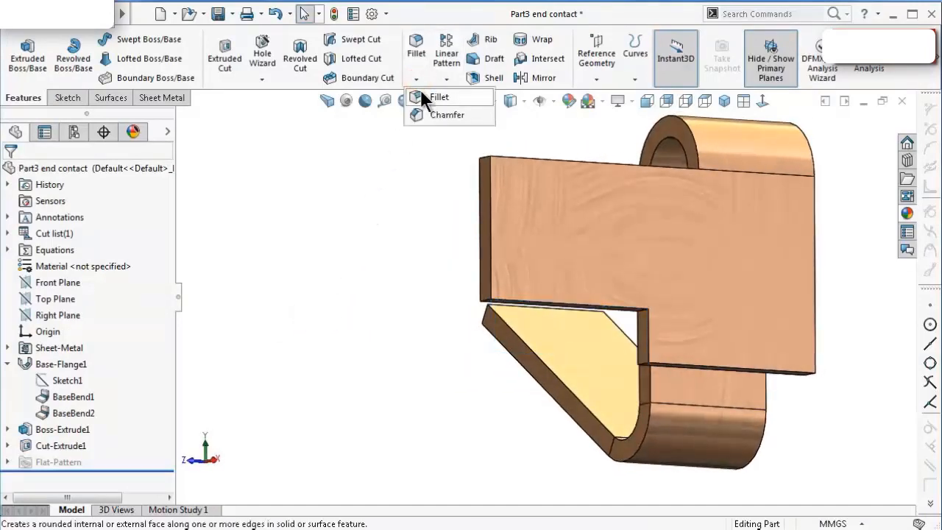
{"action": "left_click", "coordinate": [422, 91]}
{"action": "left_click", "coordinate": [108, 244]}
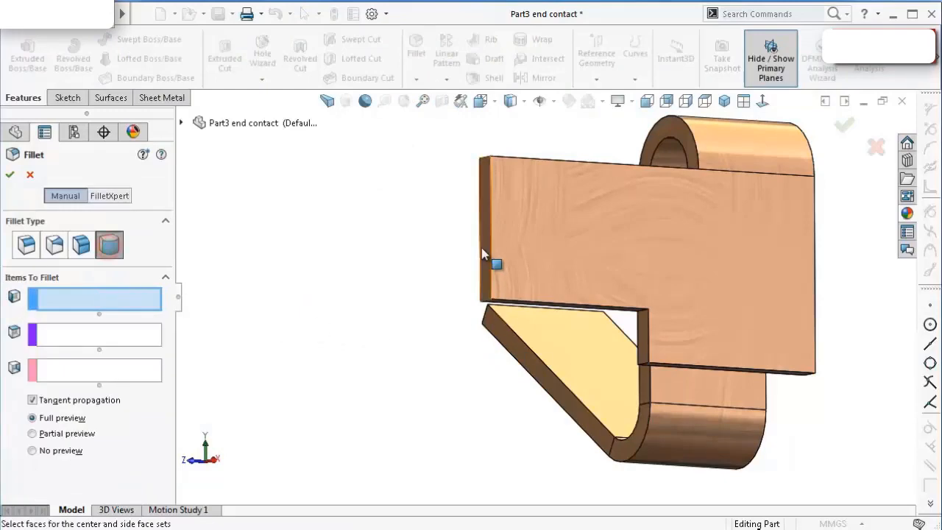
{"action": "middle_click_drag", "start_coordinate": [496, 263], "coordinate": [550, 176]}
{"action": "left_click", "coordinate": [550, 177]}
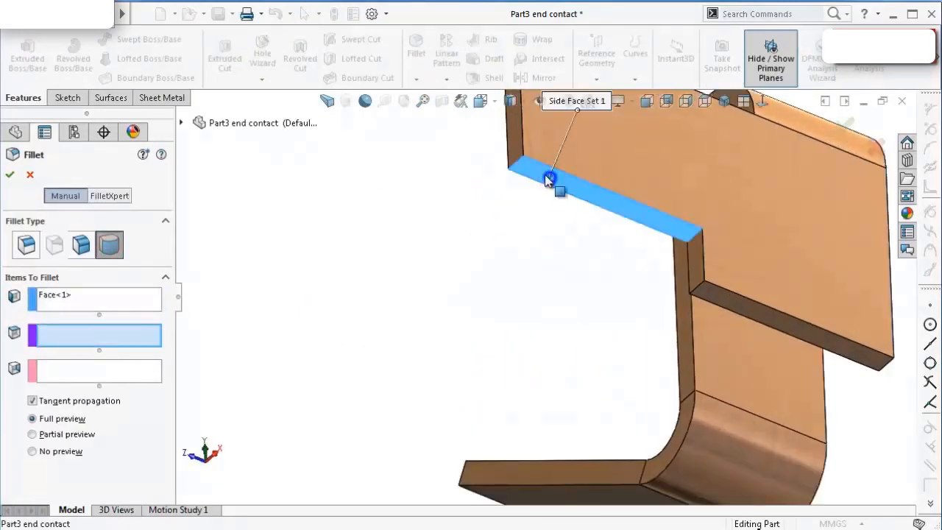
{"action": "left_click", "coordinate": [517, 161]}
{"action": "middle_click_drag", "start_coordinate": [453, 164], "coordinate": [517, 198]}
{"action": "scroll", "coordinate": [517, 197], "scroll_direction": "down", "scroll_amount": 3}
{"action": "left_click", "coordinate": [593, 236]}
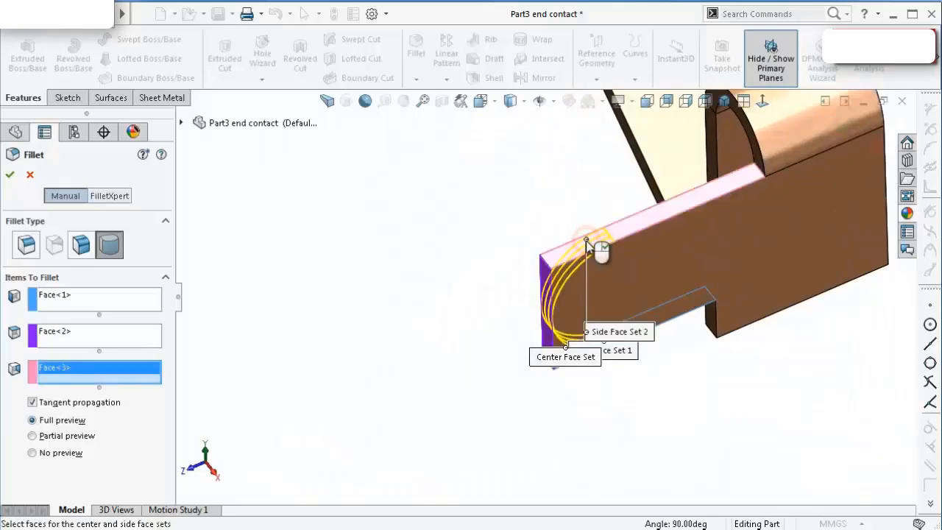
{"action": "right_click", "coordinate": [553, 432]}
{"action": "middle_click_drag", "start_coordinate": [557, 428], "coordinate": [745, 430]}
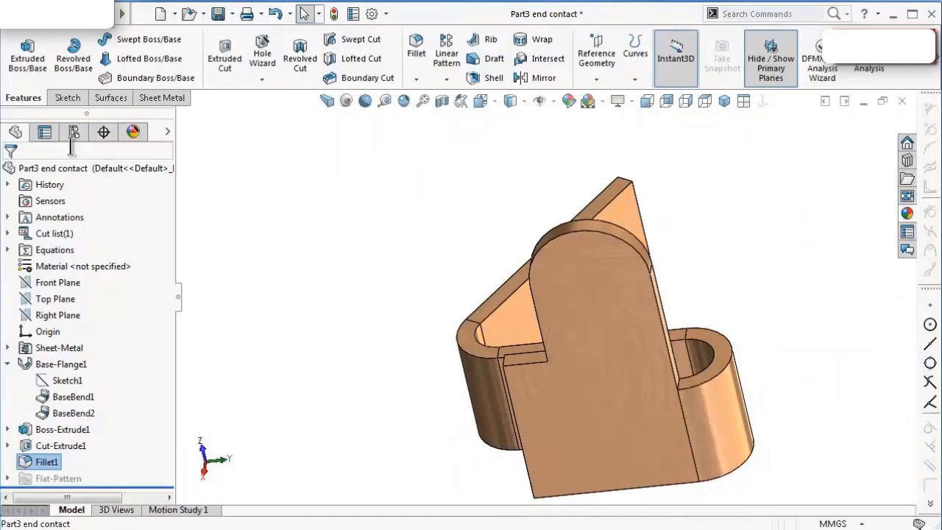
- Flatten the sheet metal part to inspect its unfolded shape, then fold it back and show it in isometric view
{"action": "left_click", "coordinate": [174, 103]}
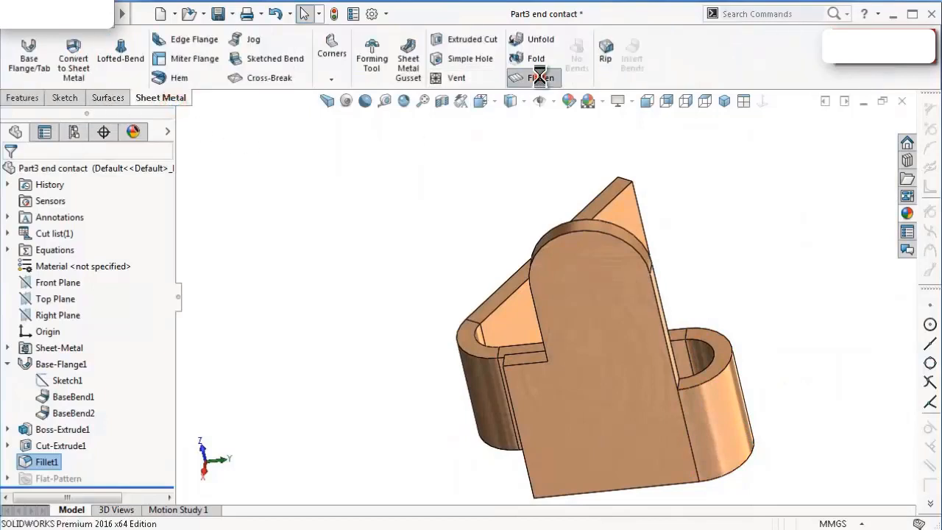
{"action": "scroll", "coordinate": [586, 283], "scroll_direction": "up", "scroll_amount": 3}
{"action": "middle_click_drag", "start_coordinate": [559, 381], "coordinate": [539, 309]}
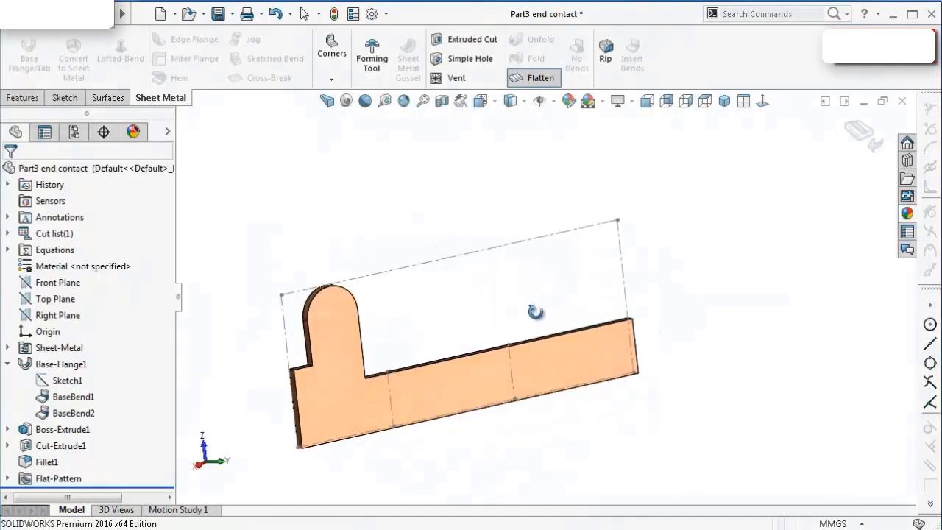
{"action": "left_click", "coordinate": [859, 134]}
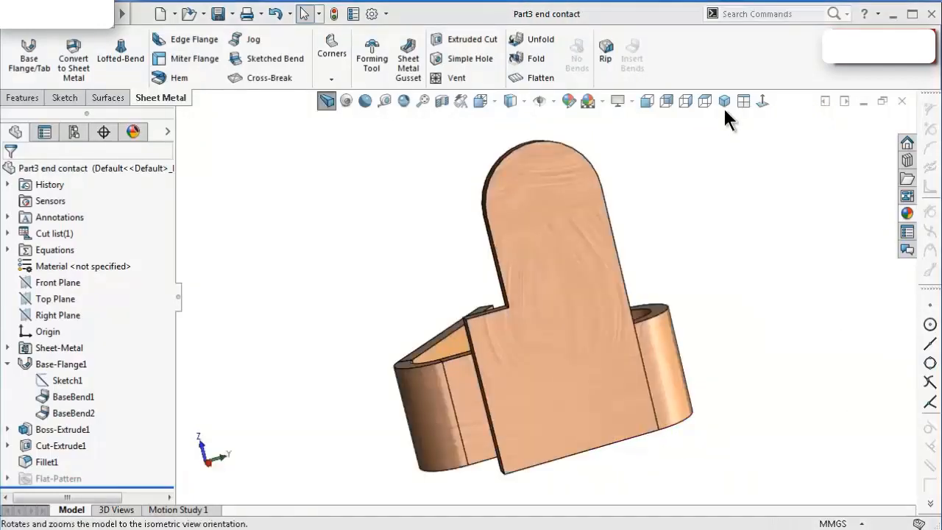
{"action": "left_click", "coordinate": [723, 104]}
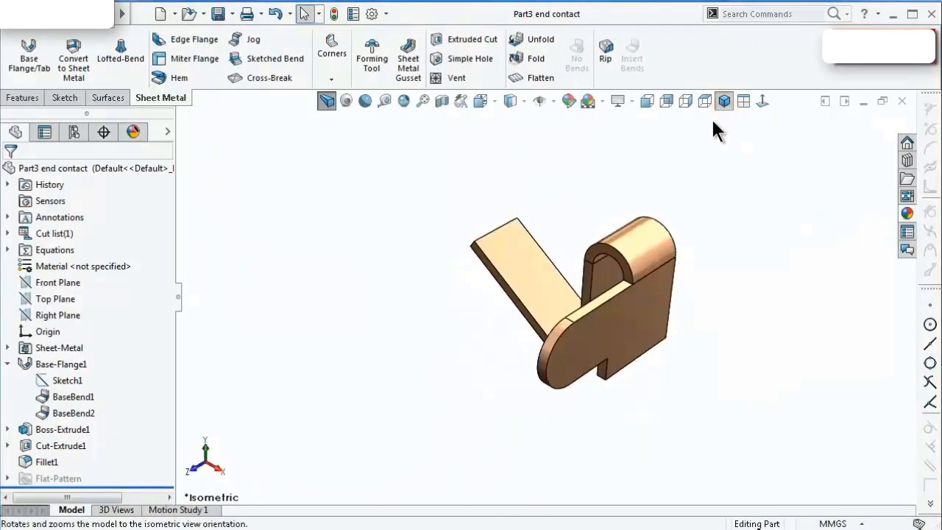